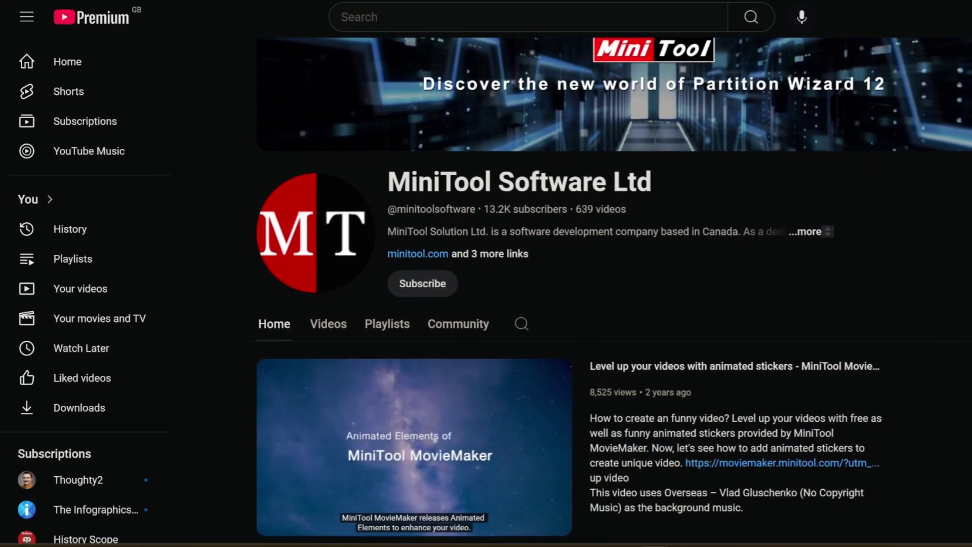
- Scroll down through the MiniTool Software YouTube channel page
scroll(614, 290, down, 5)
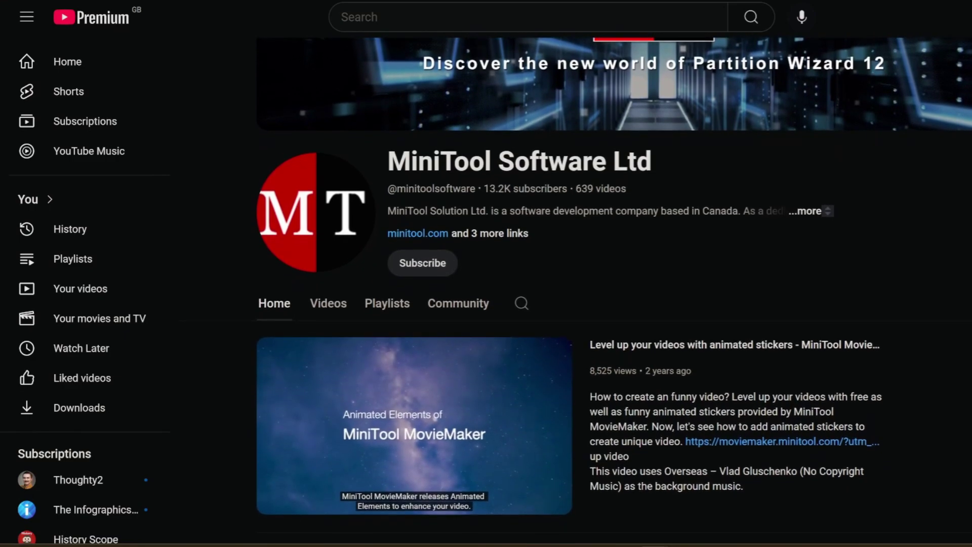
scroll(614, 290, down, 5)
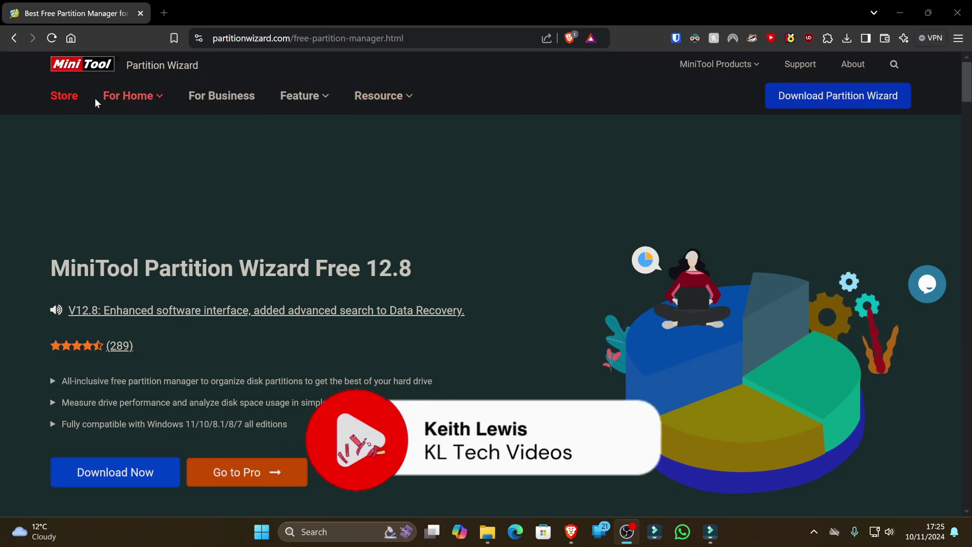
- Open the Partition Wizard Free page under For Home and download the 12.8 installer
mouse_move(154, 96)
click(165, 136)
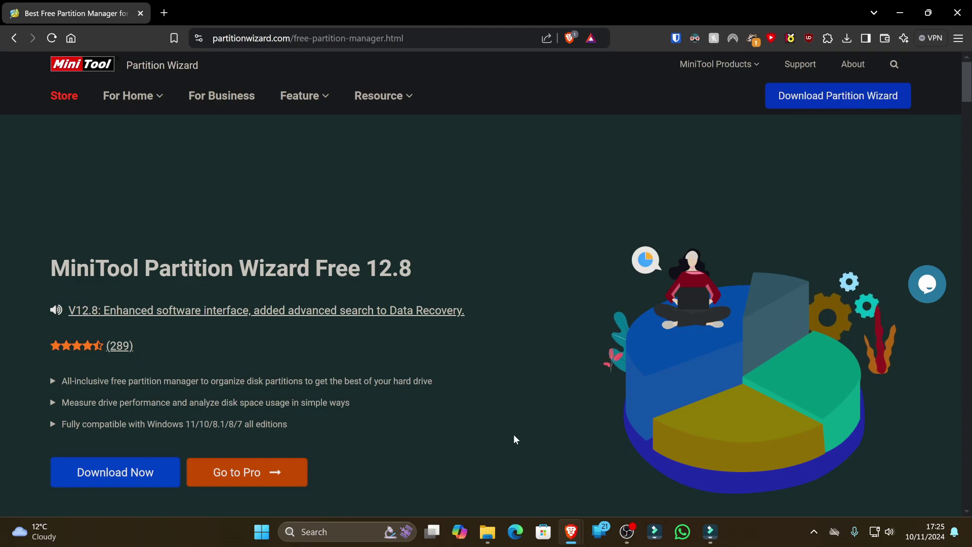
click(126, 465)
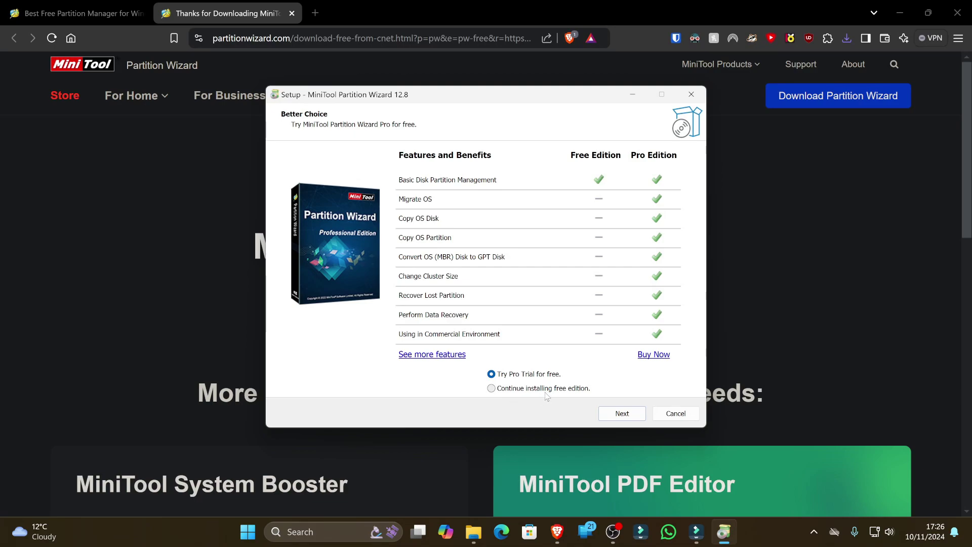
- Choose 'Continue installing free edition' and install with the default components and destination folder
click(519, 389)
click(613, 418)
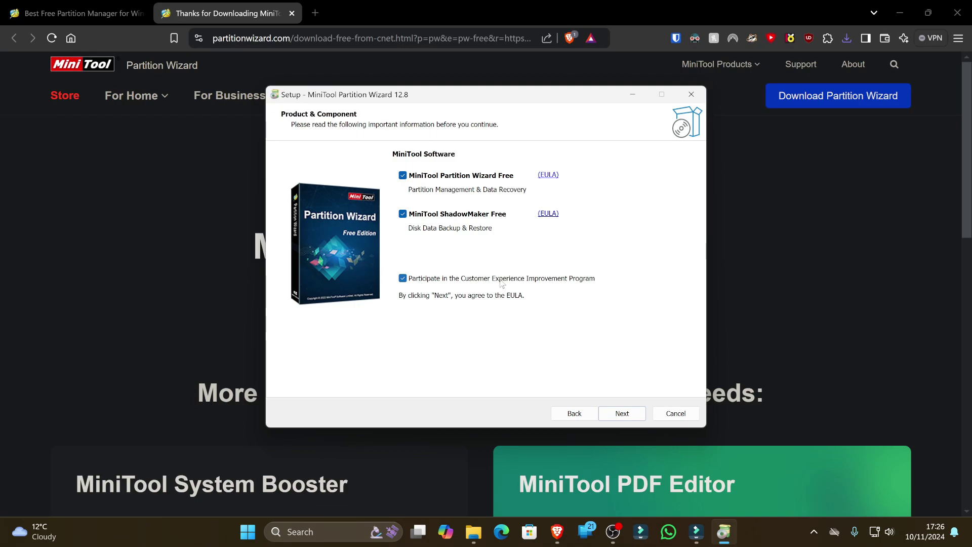
click(623, 412)
click(622, 413)
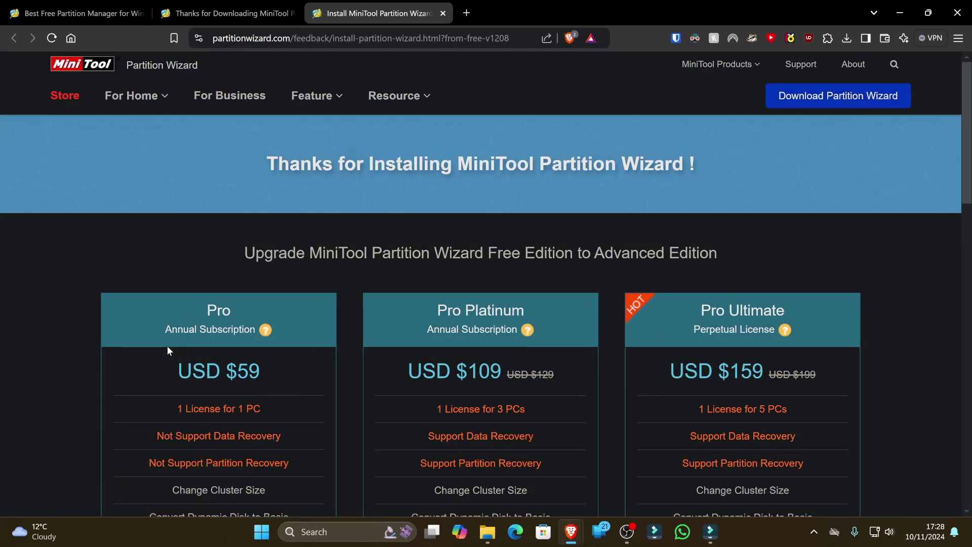
- Minimize the browser thank-you page to reveal the Partition Wizard Free 12.8 window
click(904, 13)
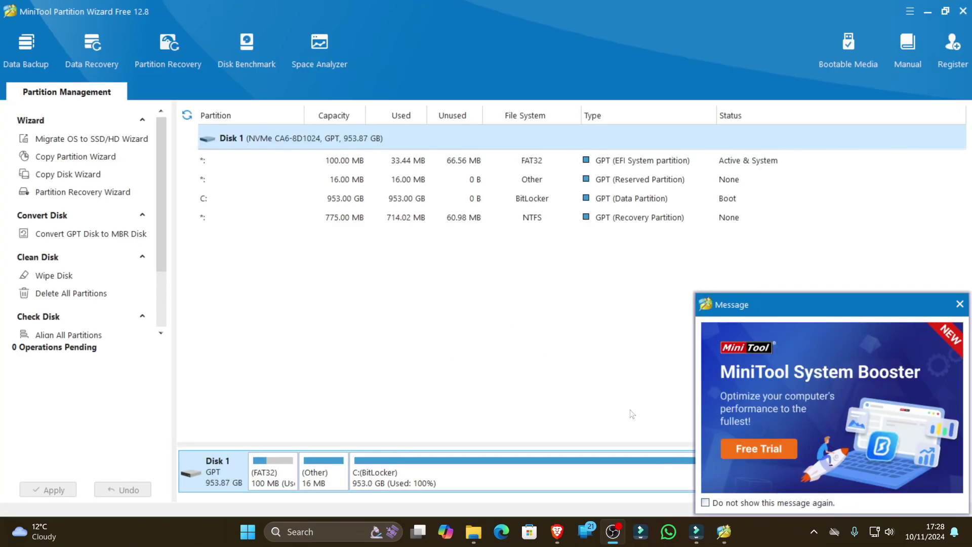
- Close the System Booster message popup and return focus to Partition Wizard
click(959, 304)
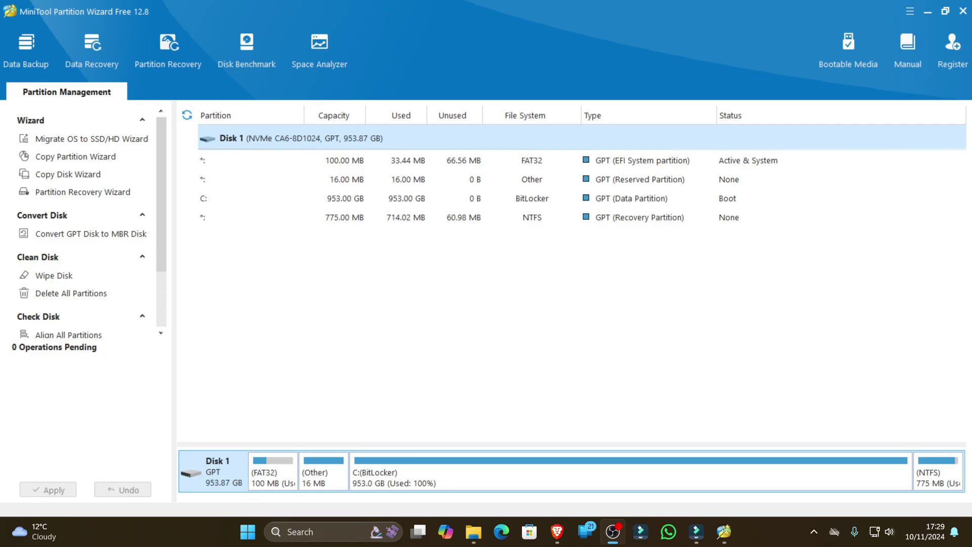
click(301, 283)
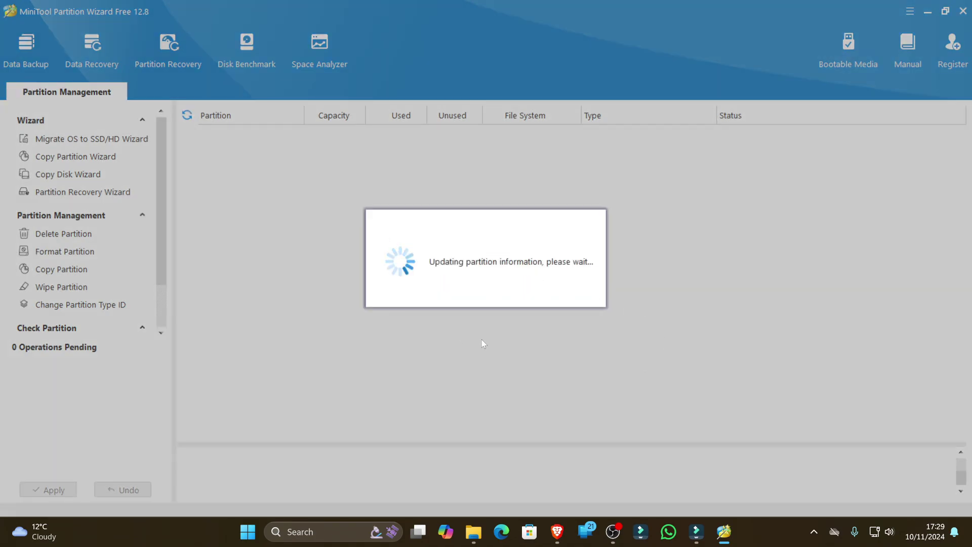
- Enlarge the disk map and delete all partitions on the 117.38 GB USB Disk 2
drag(362, 445, 364, 336)
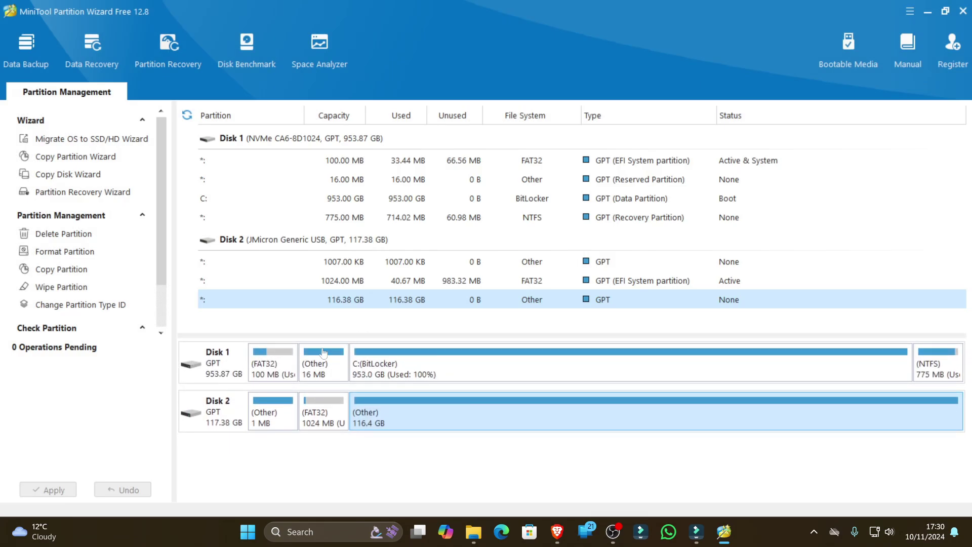
click(263, 241)
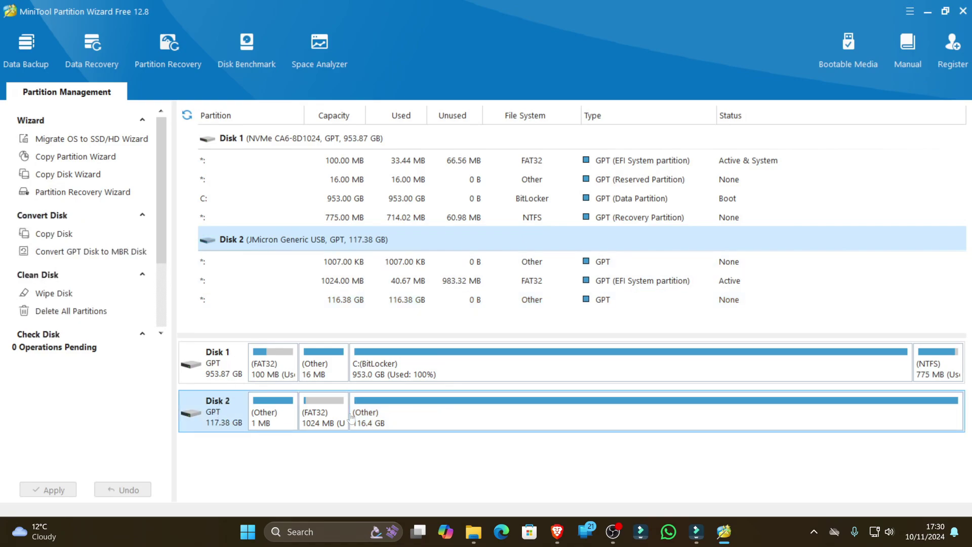
right_click(220, 424)
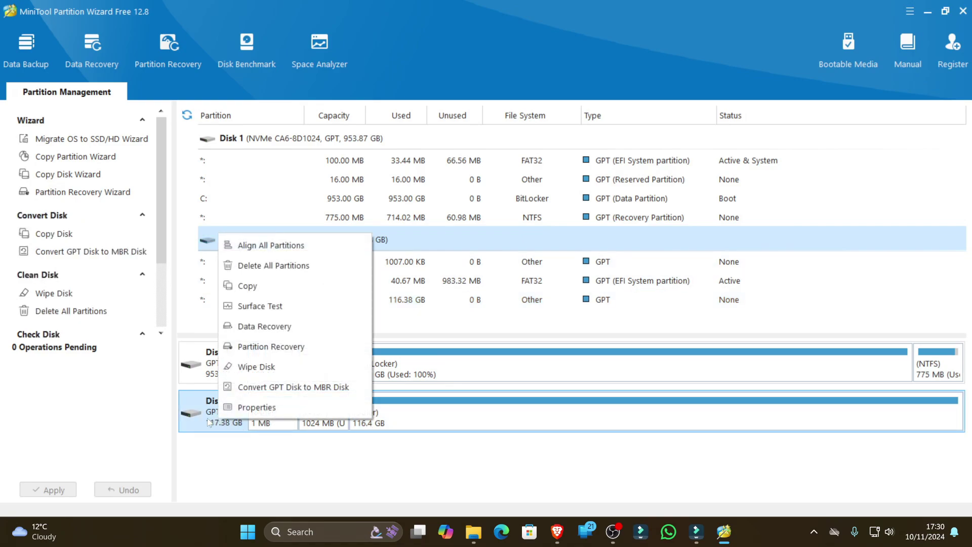
click(292, 274)
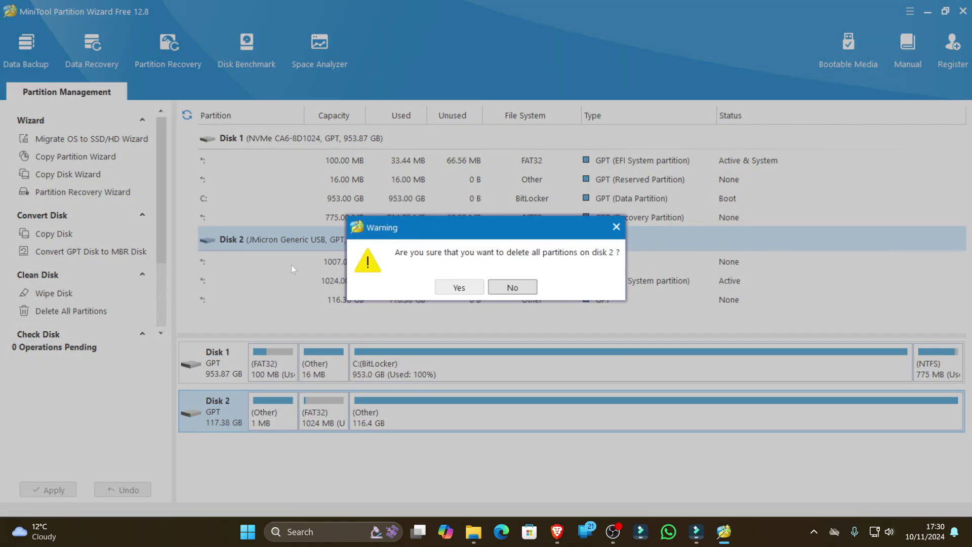
click(459, 287)
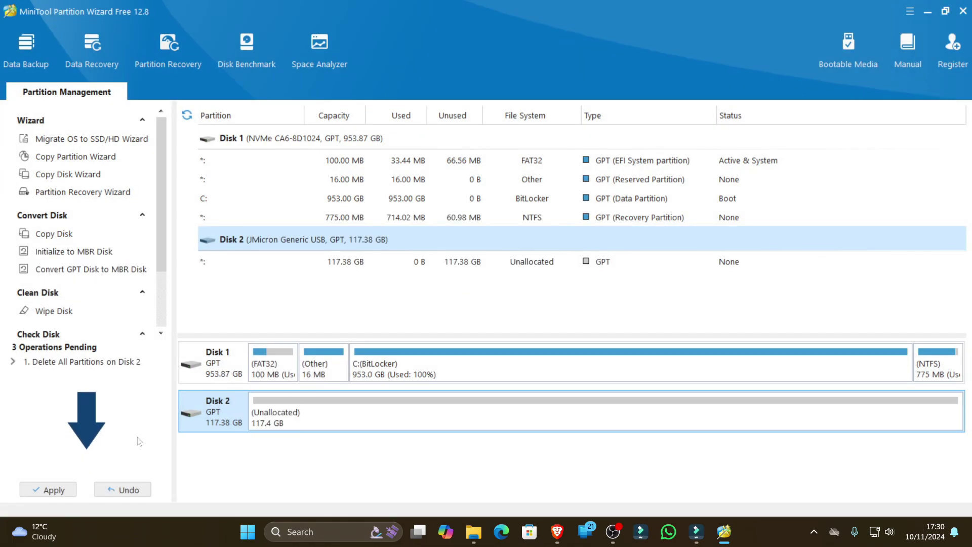
- Wipe Disk 2's unallocated space using the DoD 5220.22-M (3 passes) method
right_click(277, 407)
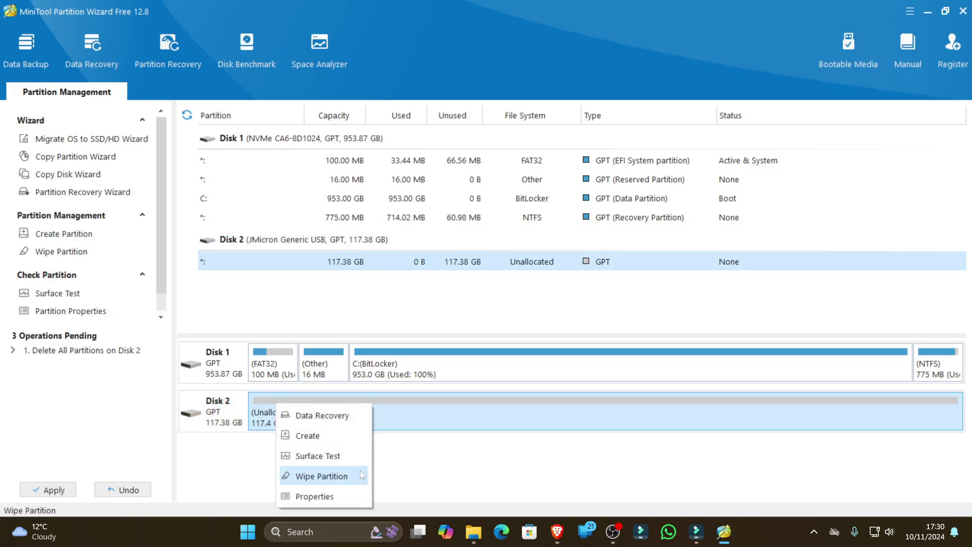
click(321, 477)
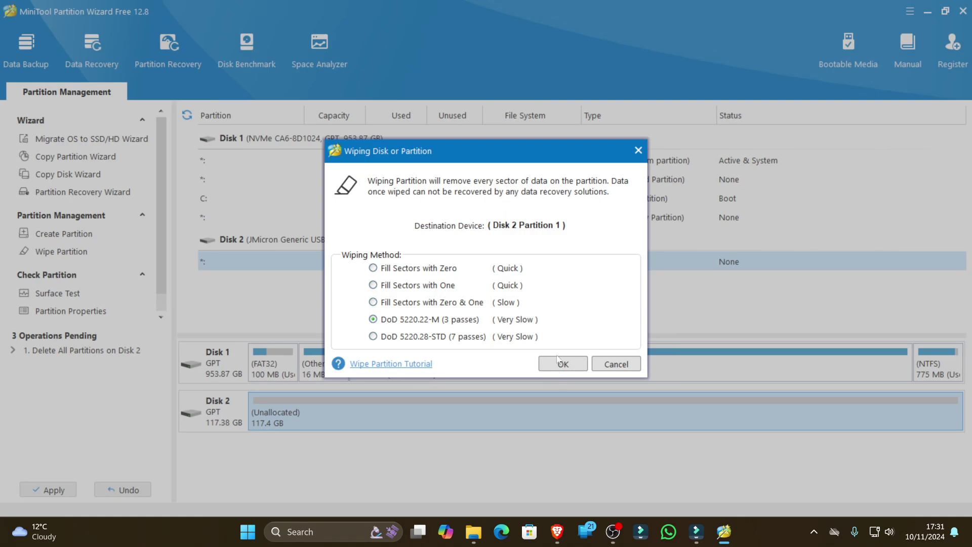
click(559, 369)
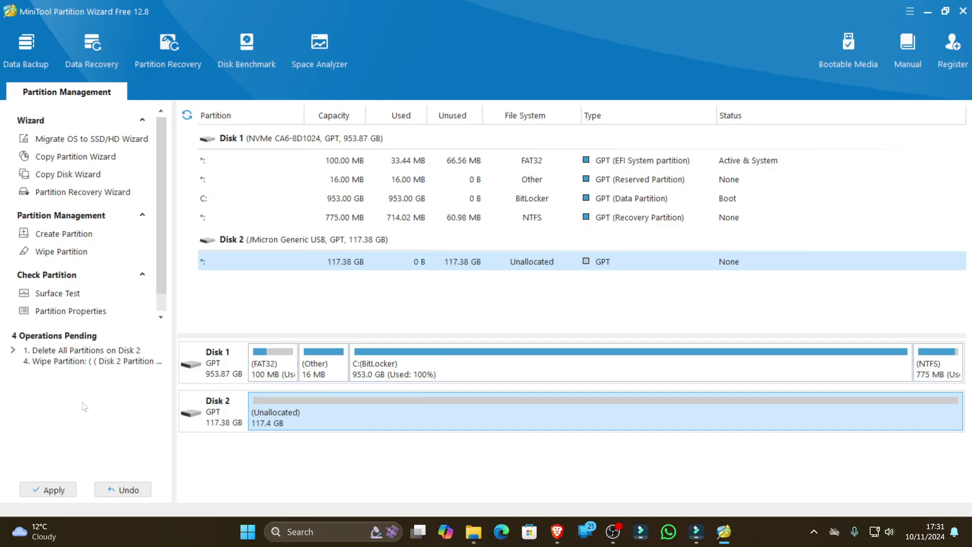
- Apply the 4 pending operations and confirm Yes in the Apply Changes dialog
click(28, 491)
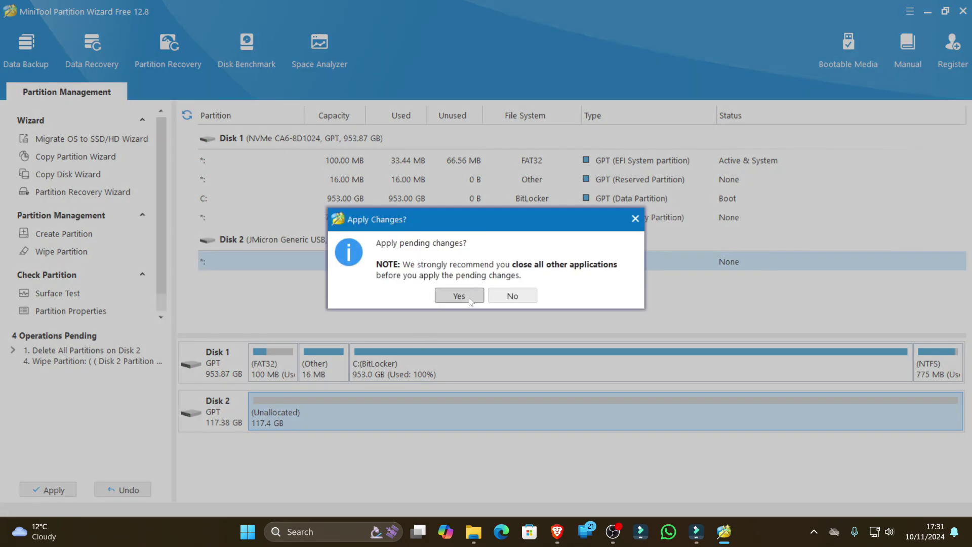
click(458, 296)
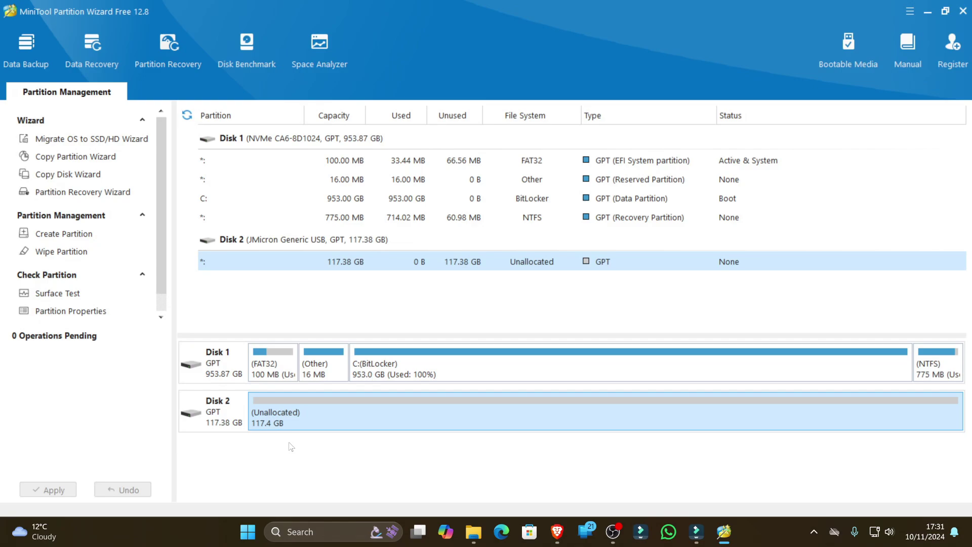
- Create a 20.86 GB NTFS partition F: with default cluster size at Disk 2's start
right_click(271, 415)
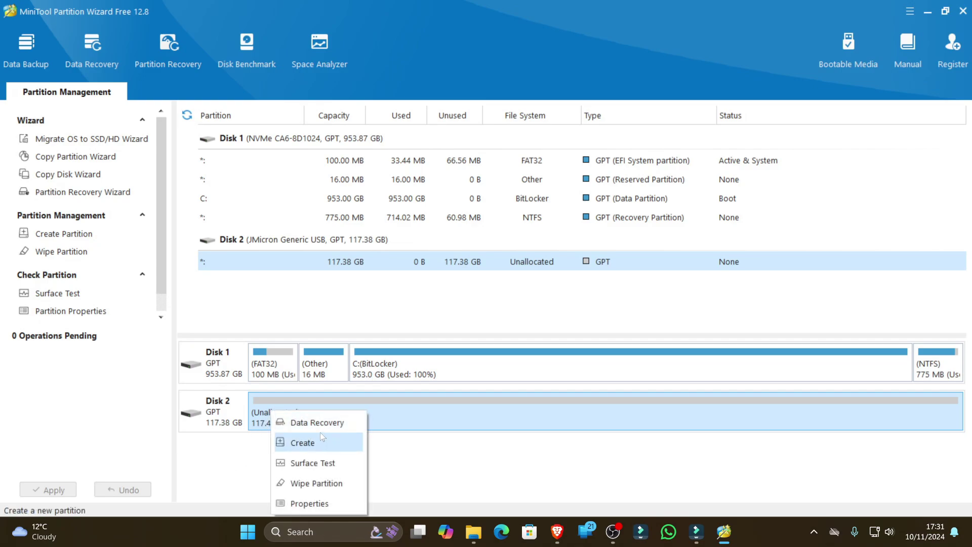
click(326, 440)
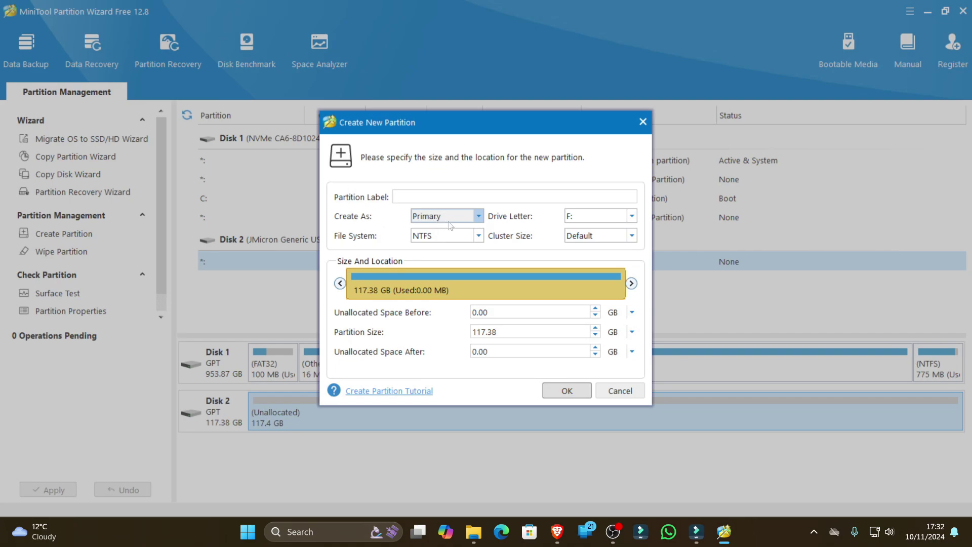
click(436, 238)
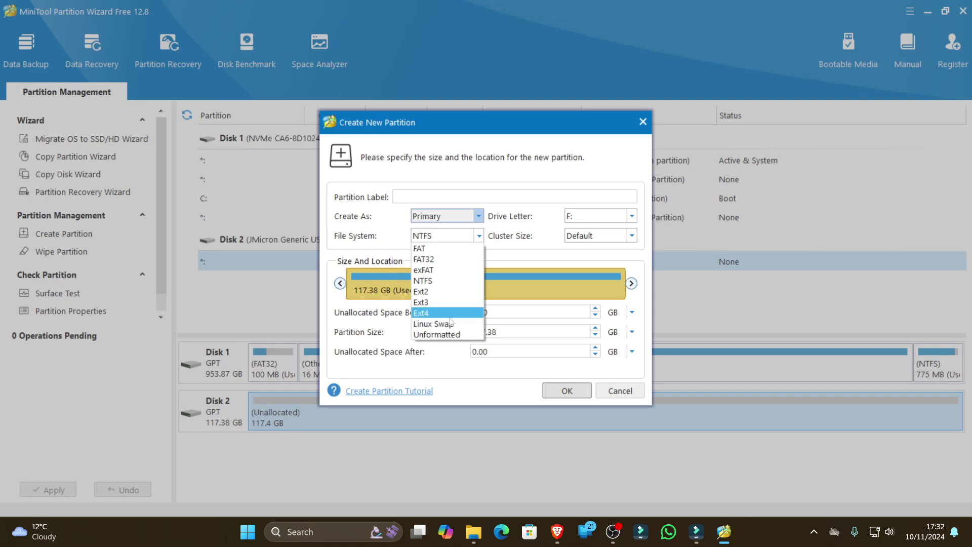
click(511, 229)
click(600, 215)
click(615, 225)
click(587, 238)
click(586, 246)
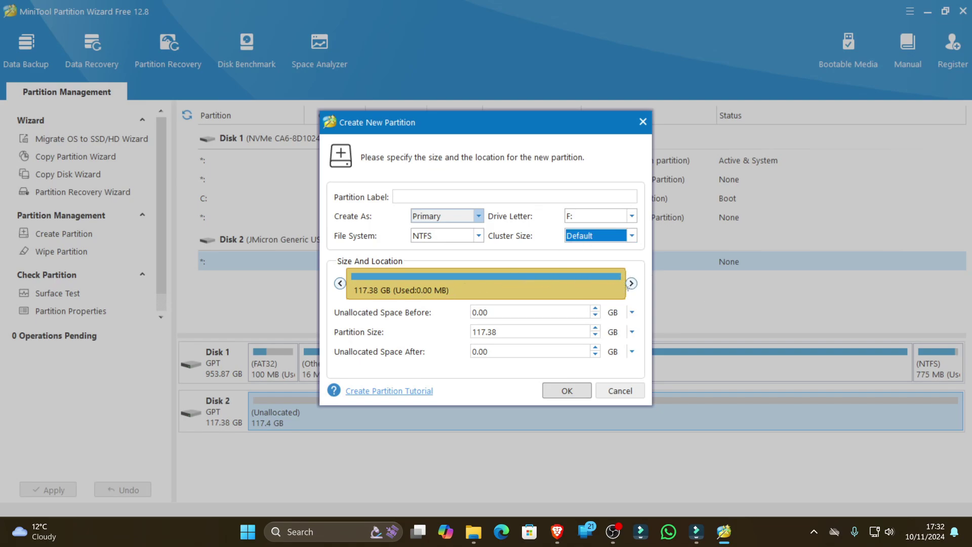
drag(631, 284, 412, 284)
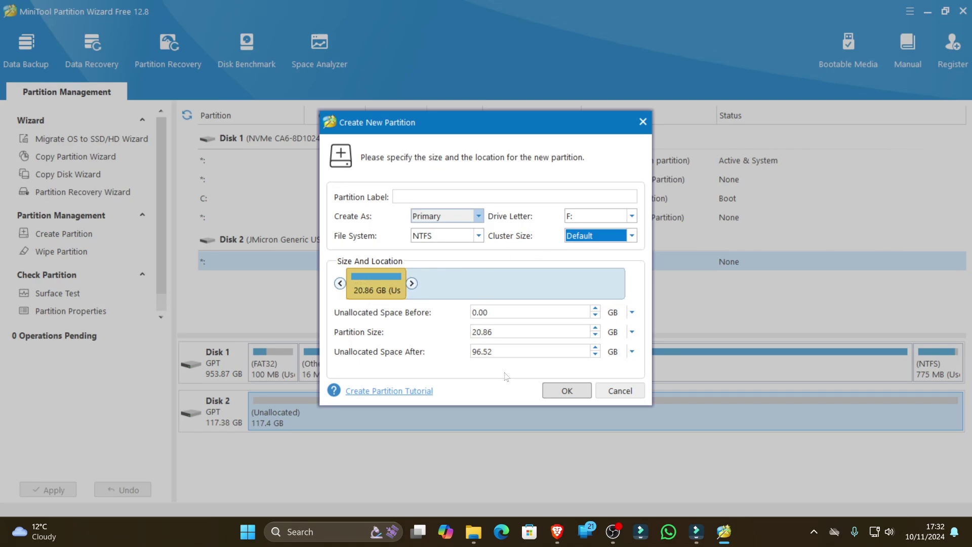
click(543, 386)
- Create a 96.52 GB G: partition in Disk 2's remaining unallocated space
right_click(461, 422)
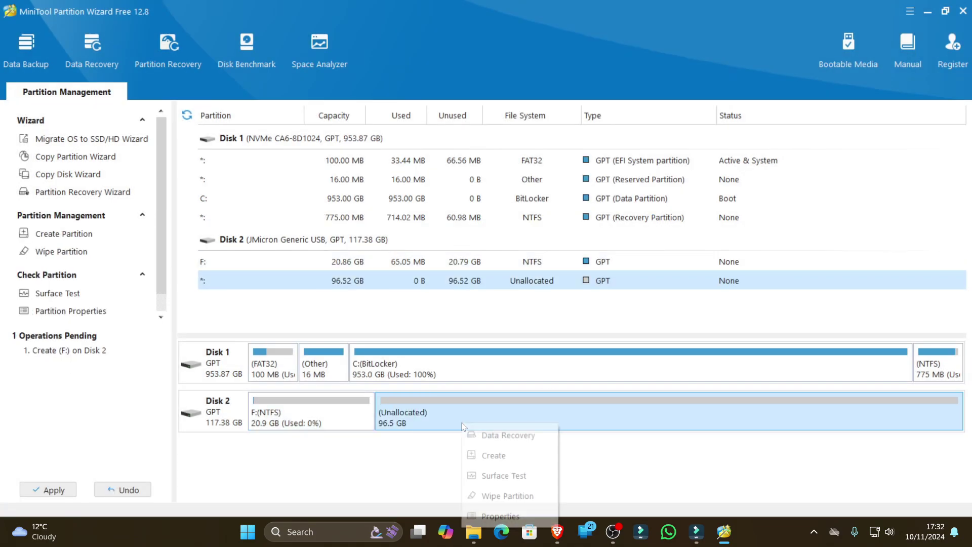
click(498, 455)
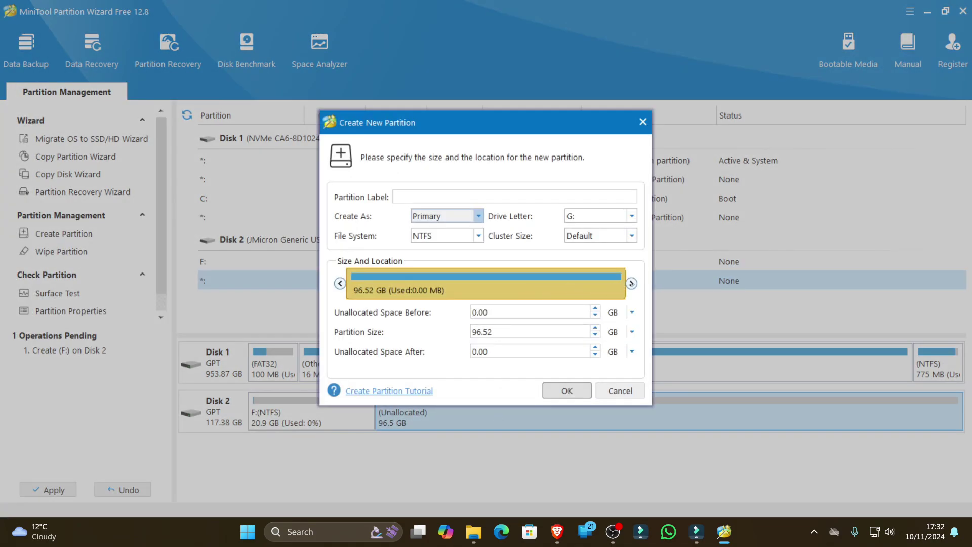
mouse_move(631, 283)
mouse_down()
mouse_move(488, 283)
mouse_move(628, 284)
mouse_up()
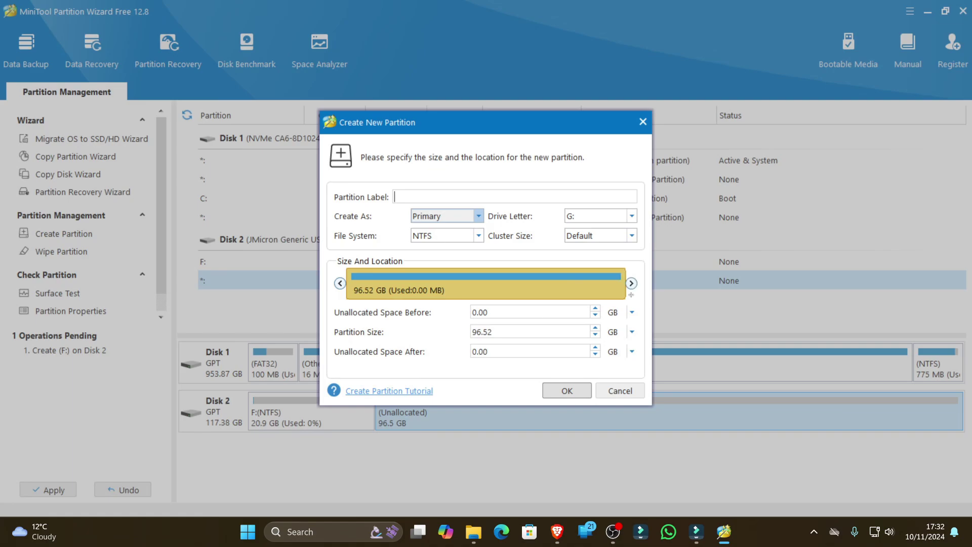
click(566, 394)
- Delete the queued G: and F: partitions from Disk 2
right_click(434, 400)
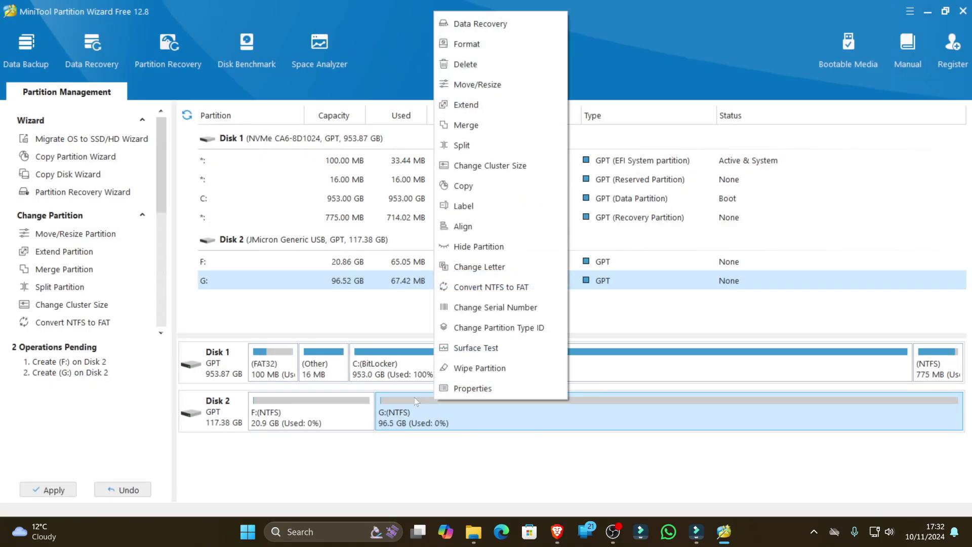
click(466, 63)
right_click(281, 399)
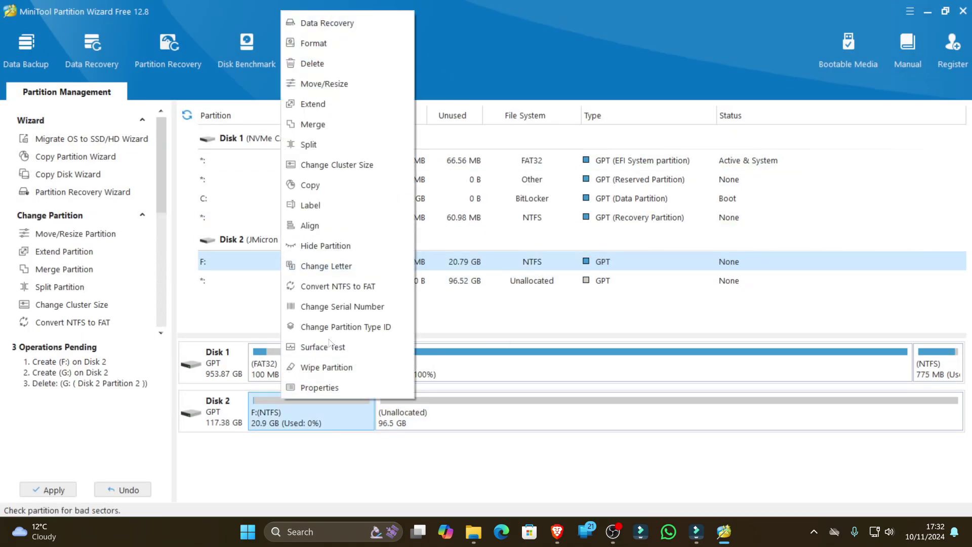
click(319, 64)
- Create one 117.38 GB NTFS F: partition spanning all of Disk 2
right_click(357, 396)
click(386, 426)
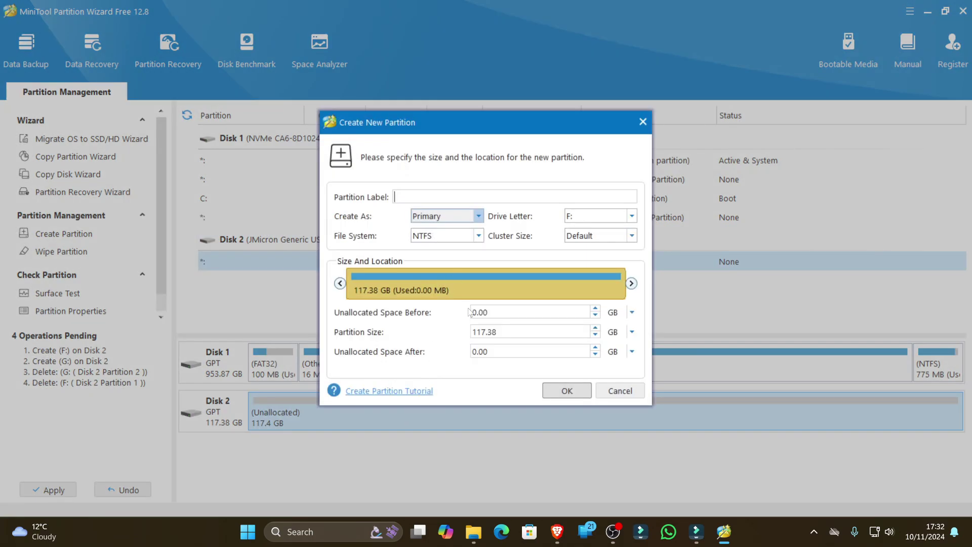
click(566, 391)
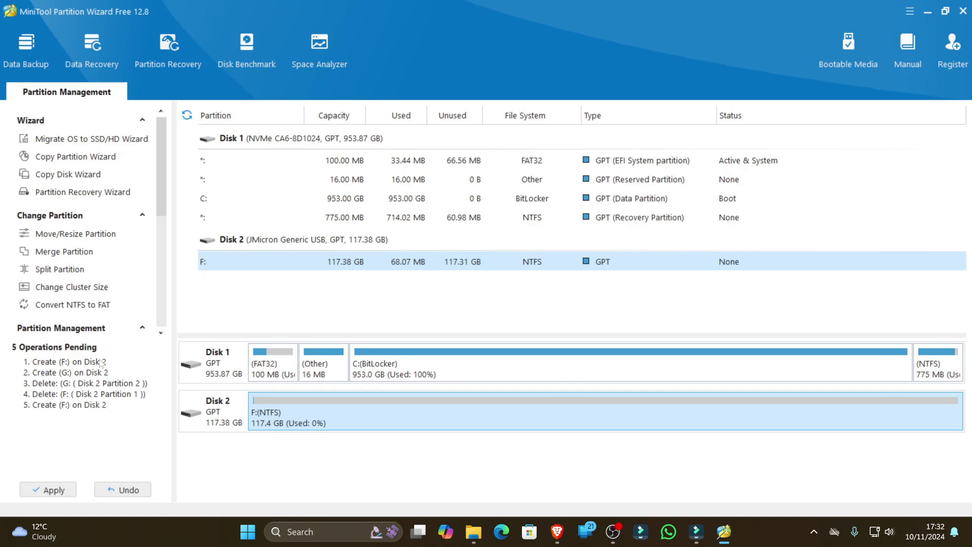
- Undo the queued partition operations until none remain pending
click(129, 491)
click(128, 491)
click(129, 490)
click(128, 491)
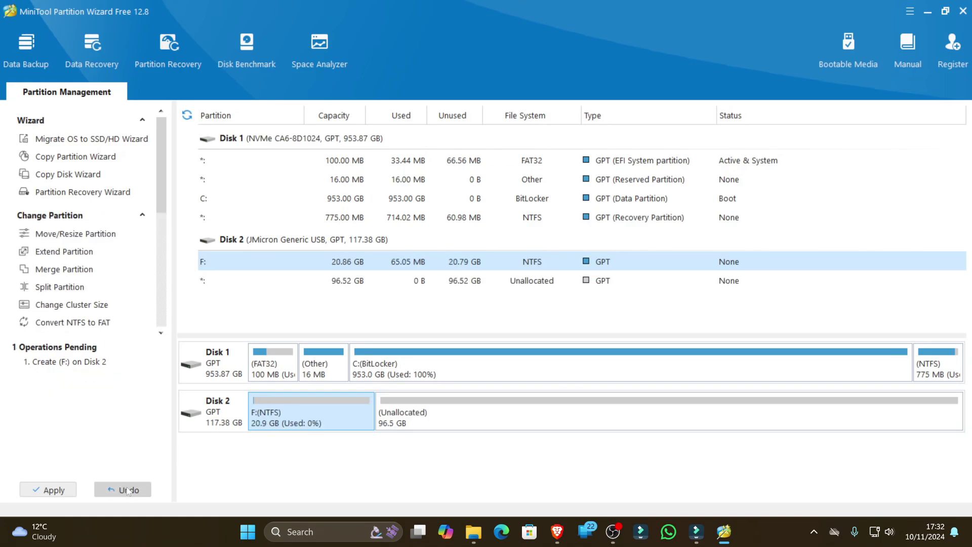
click(128, 491)
- Create a full-size 117.38 GB NTFS F: partition on Disk 2's unallocated space and apply it
right_click(283, 386)
right_click(264, 405)
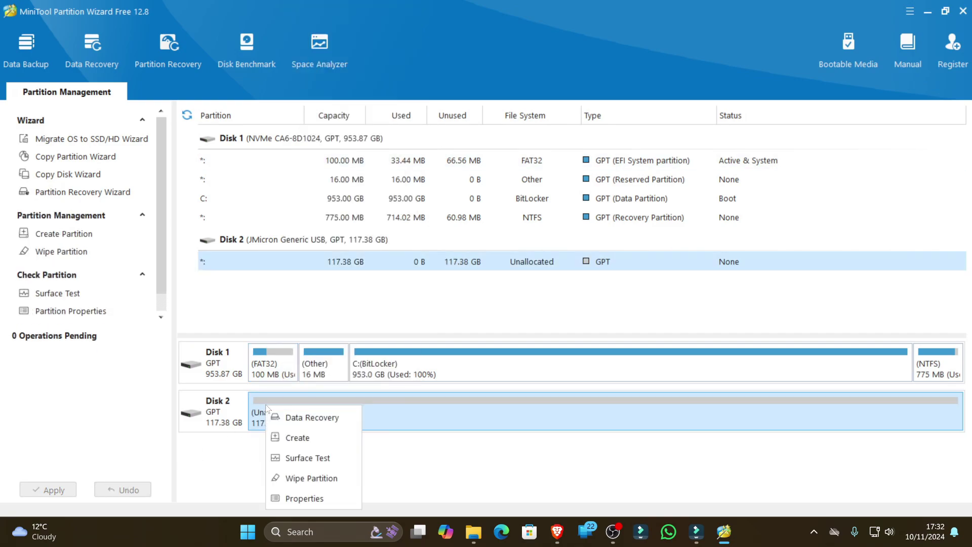
click(290, 433)
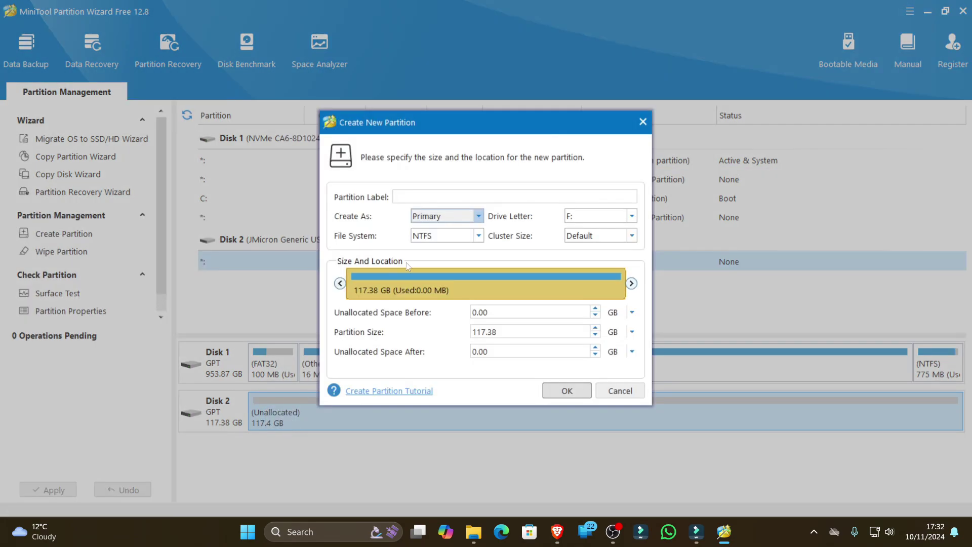
click(562, 391)
click(49, 490)
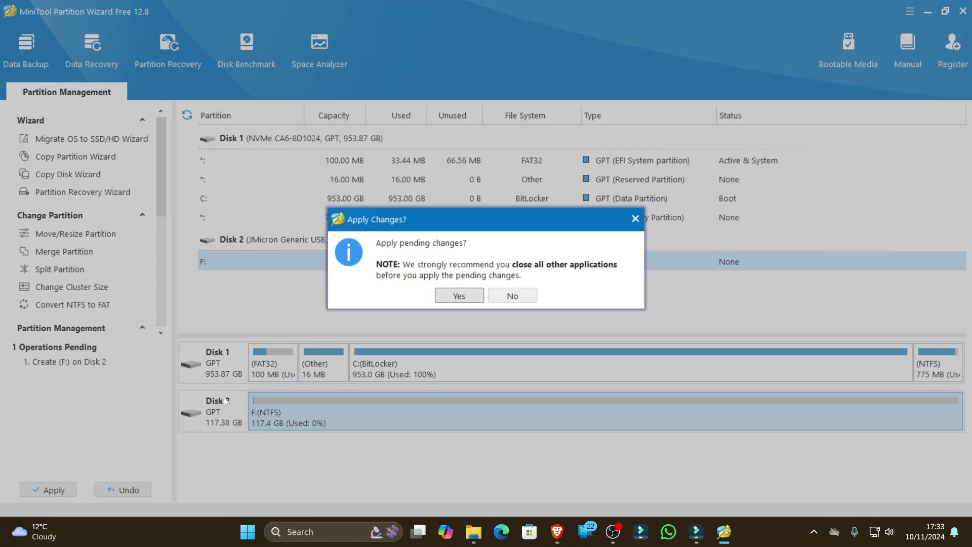
click(459, 296)
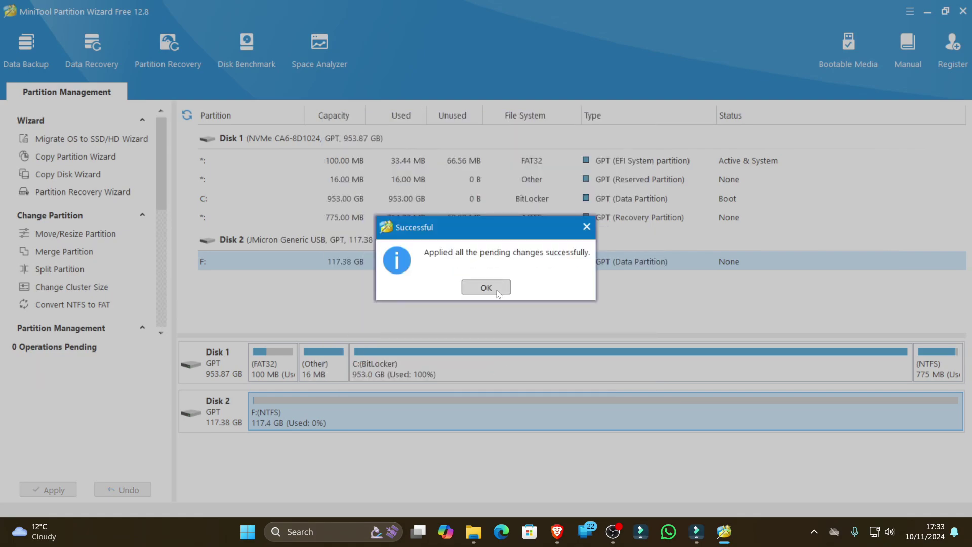
- Dismiss the success message and open Data Recovery, showing the 117.38 GB F: NTFS drive among the drives
click(494, 285)
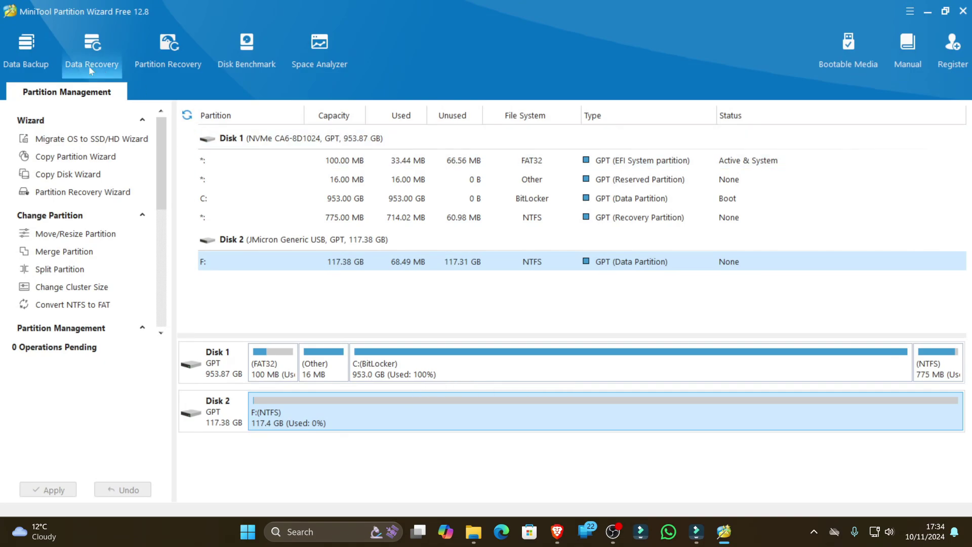
click(67, 70)
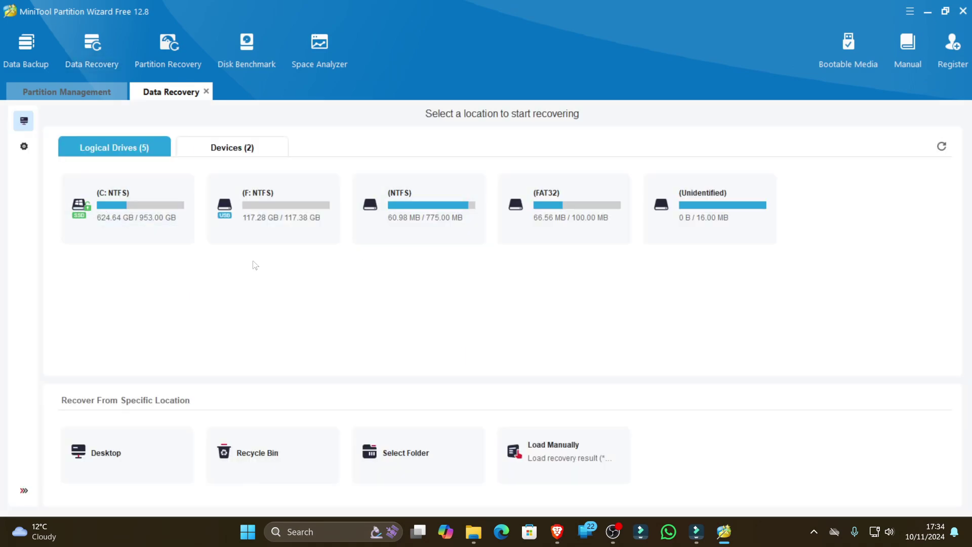
mouse_move(667, 207)
mouse_move(278, 217)
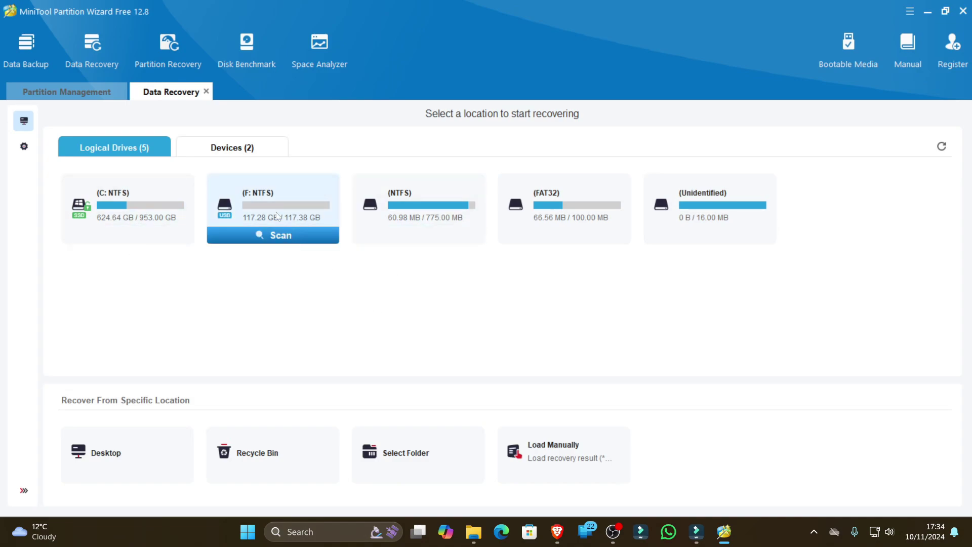
- Scan the F: drive and browse Deleted Files, including the Recycle Bin and Lost Files folder
click(257, 238)
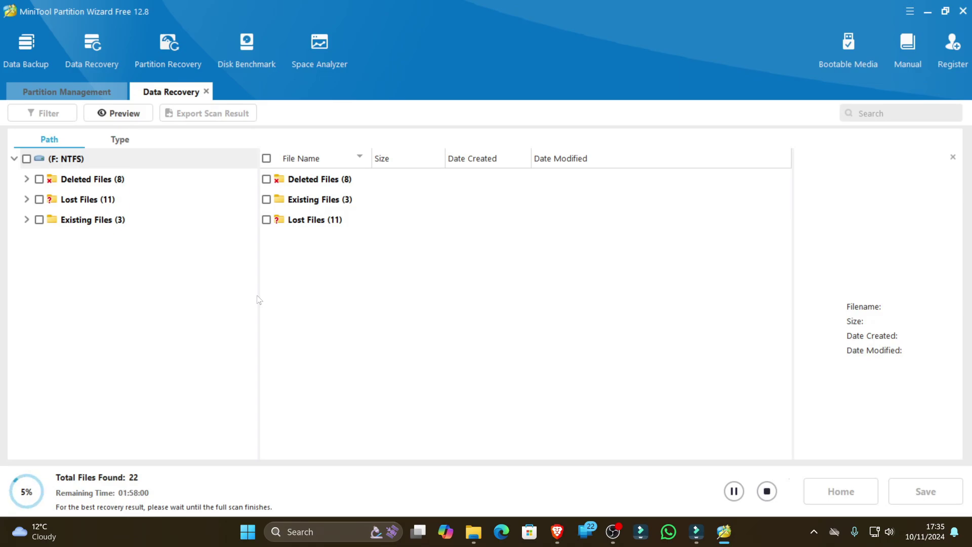
double_click(88, 181)
click(101, 202)
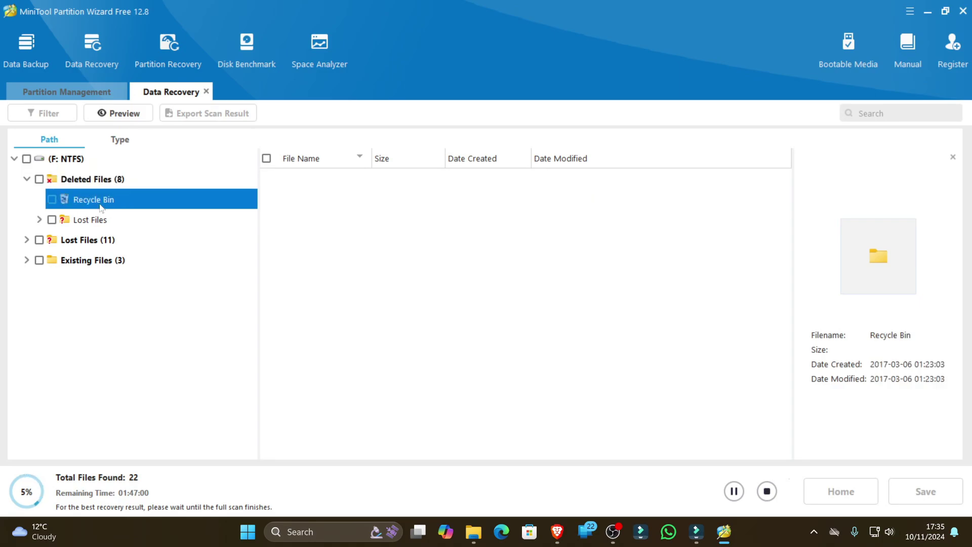
click(92, 215)
click(102, 205)
- Expand Lost Files (11) and Existing Files (3), viewing Existing Partition #1 and System Volume Information
double_click(109, 234)
click(114, 258)
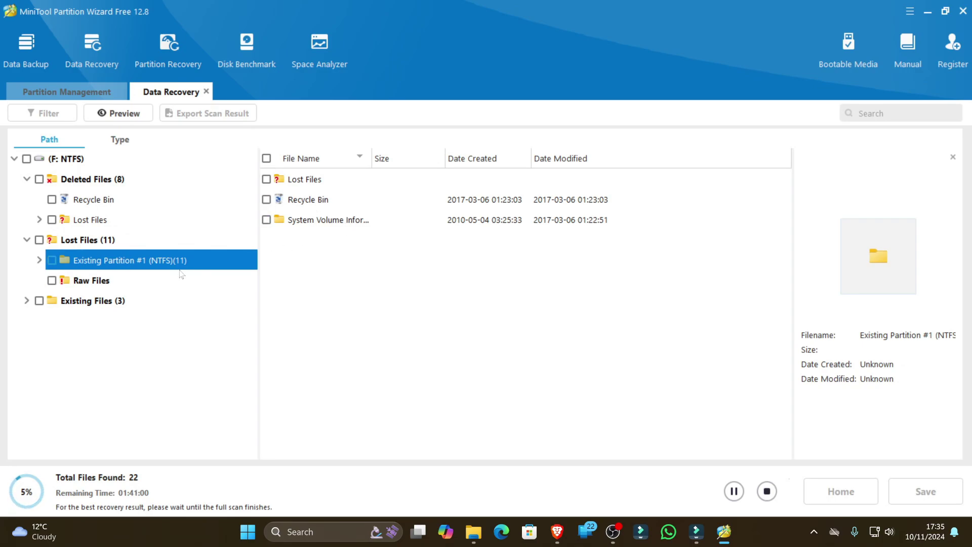
double_click(123, 302)
click(124, 320)
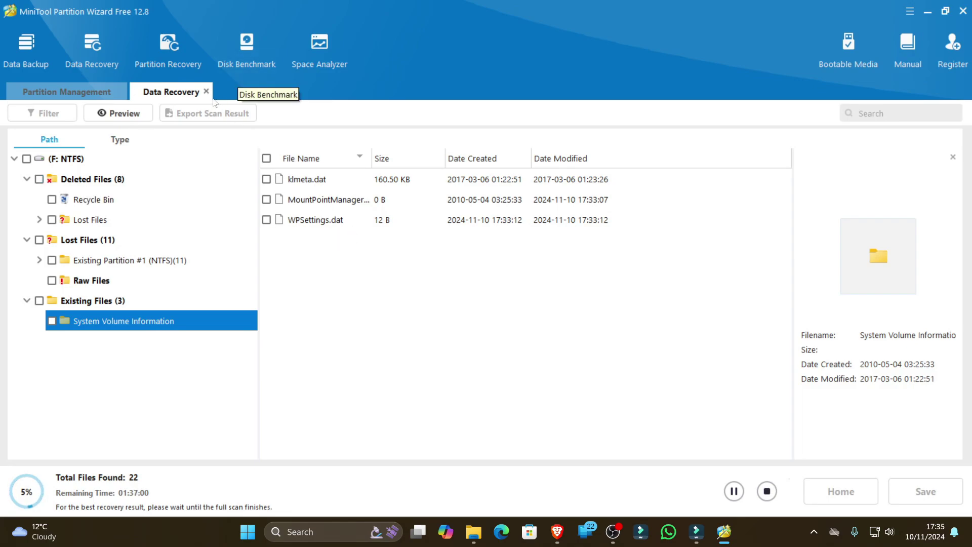
click(169, 47)
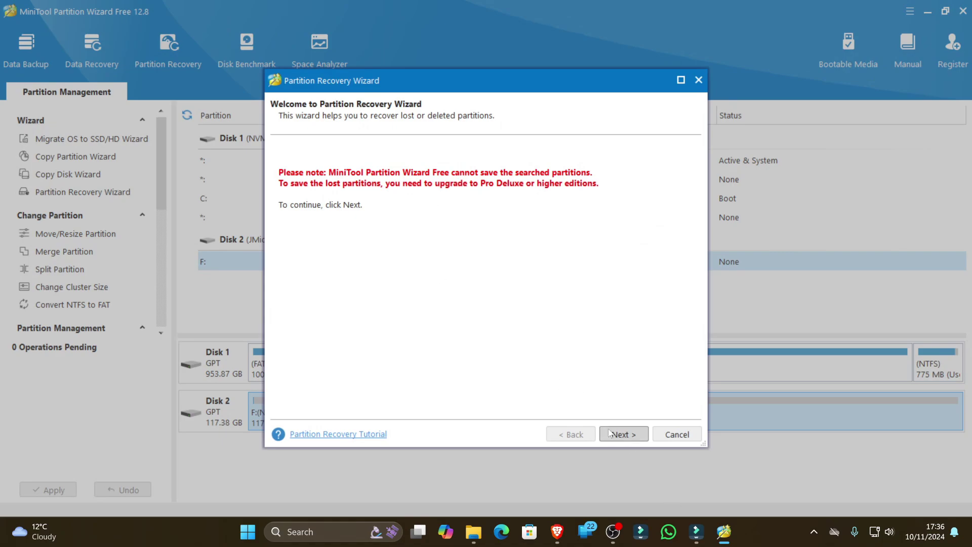
- Select Disk 2 with the Full Disk range and Full Scan method, and start the partition scan
click(624, 435)
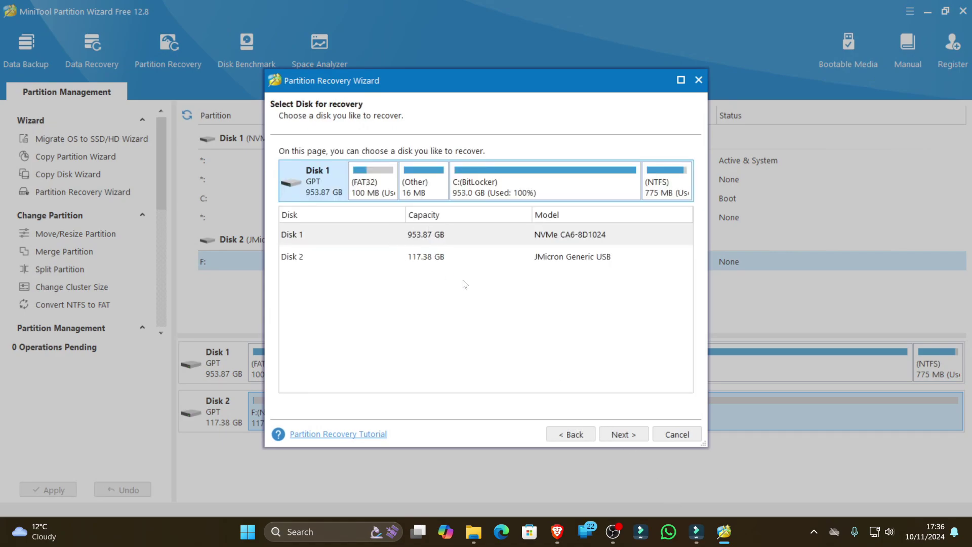
click(311, 262)
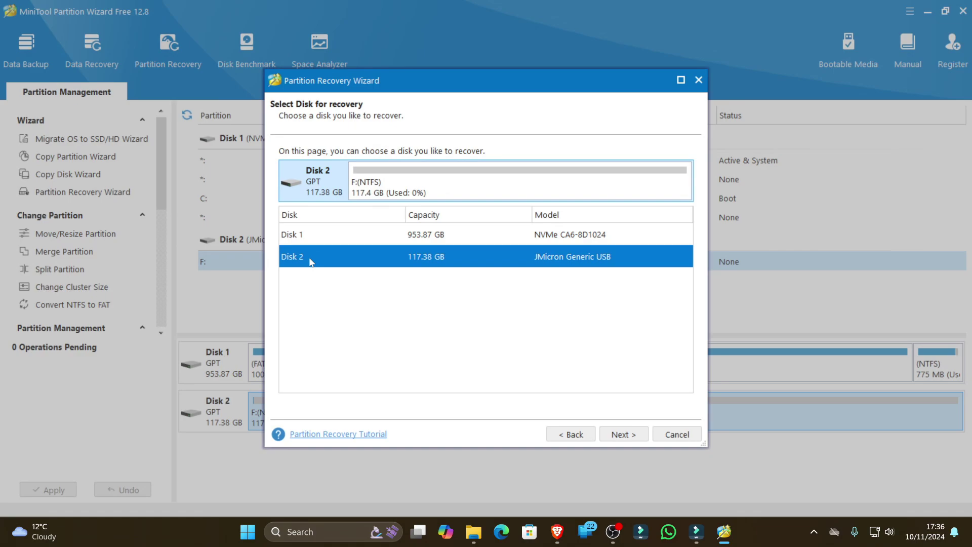
click(624, 437)
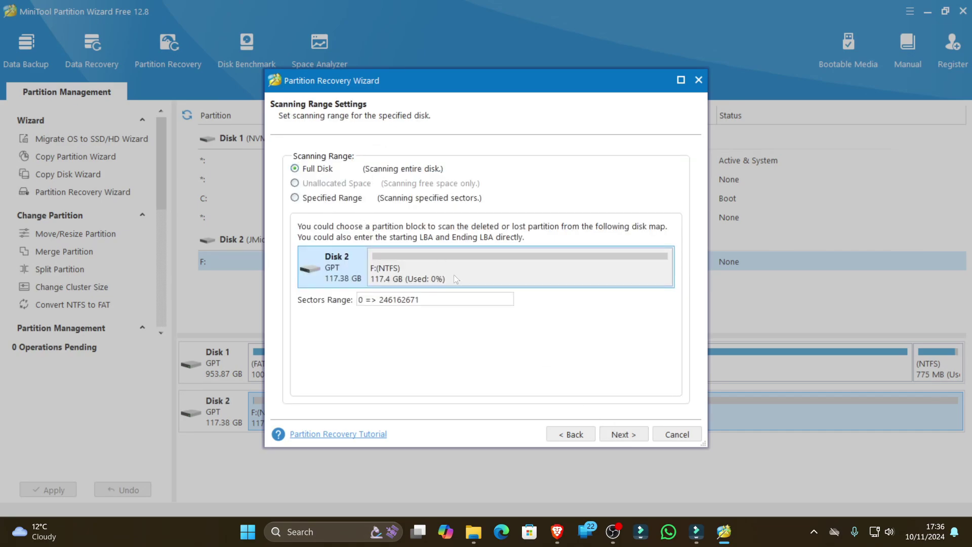
click(630, 437)
click(324, 235)
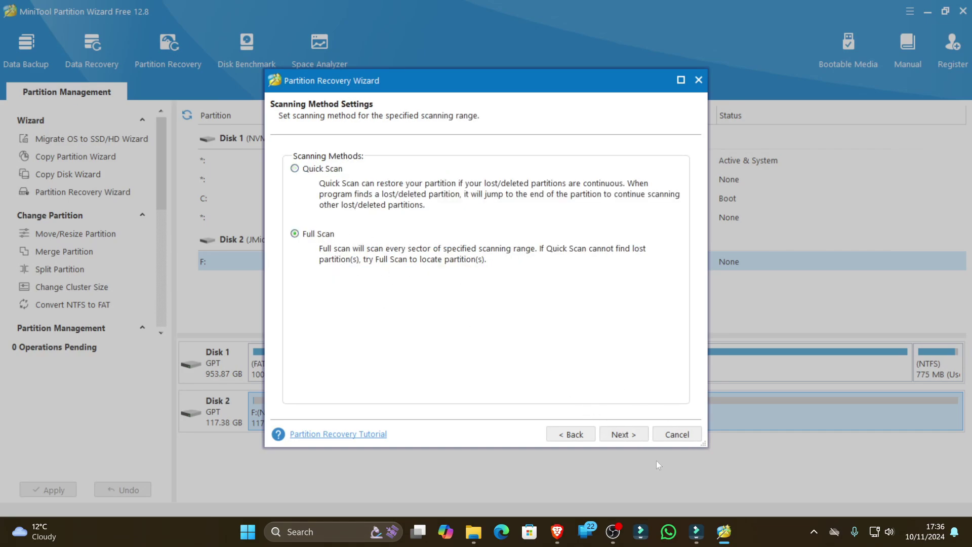
click(625, 434)
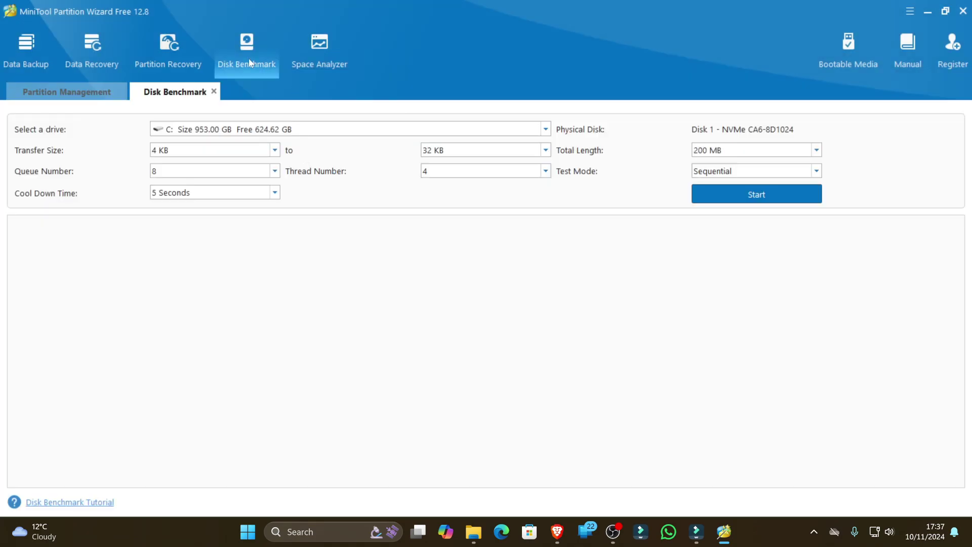
- Benchmark USB drive F: with a 1024 MB total test length
click(274, 129)
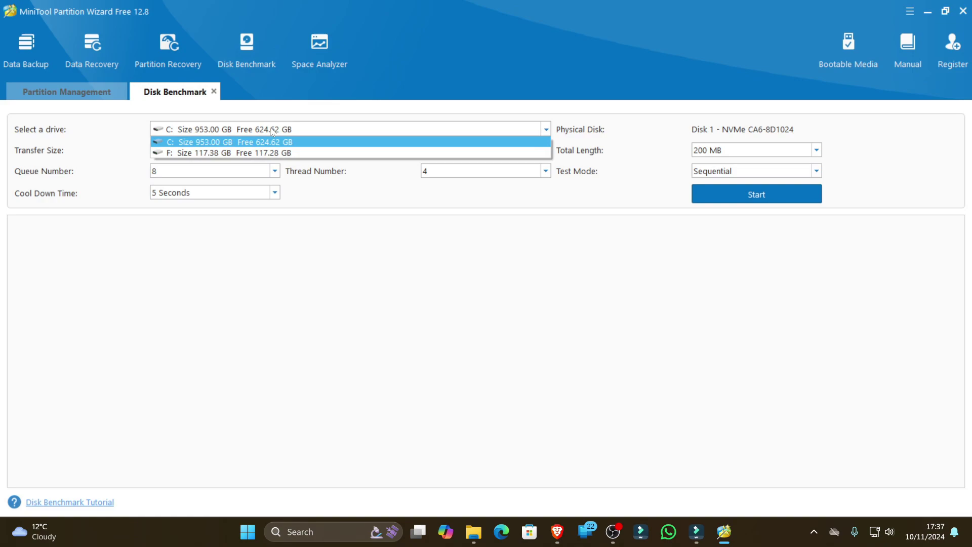
click(256, 153)
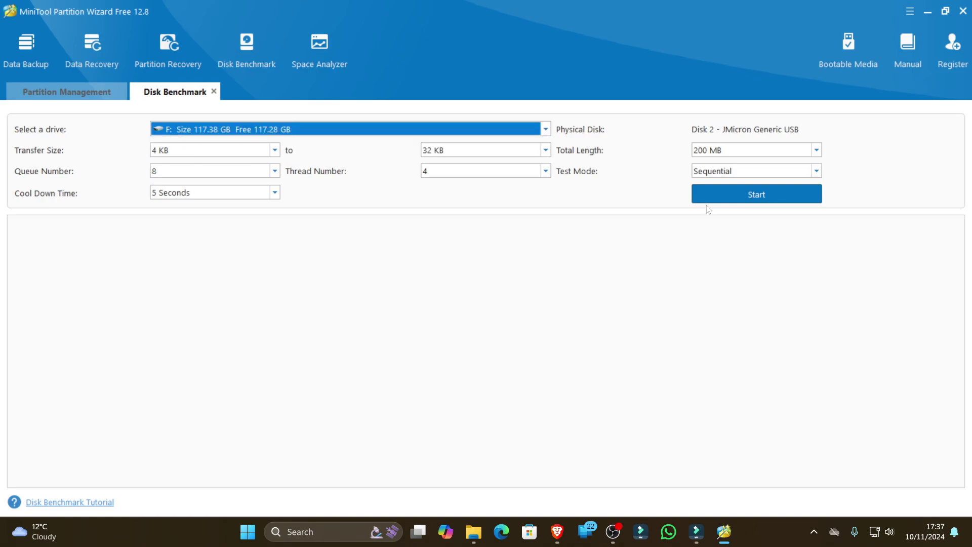
click(719, 150)
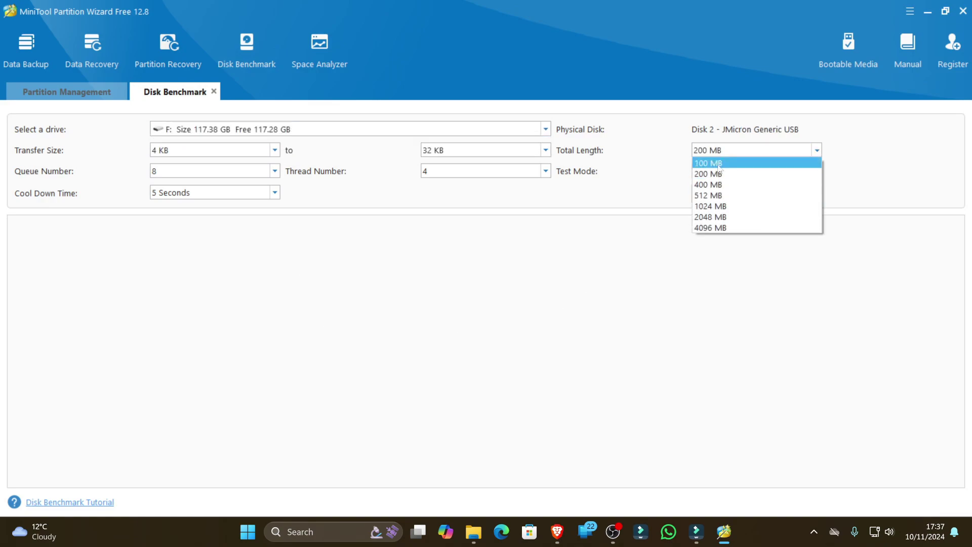
click(732, 205)
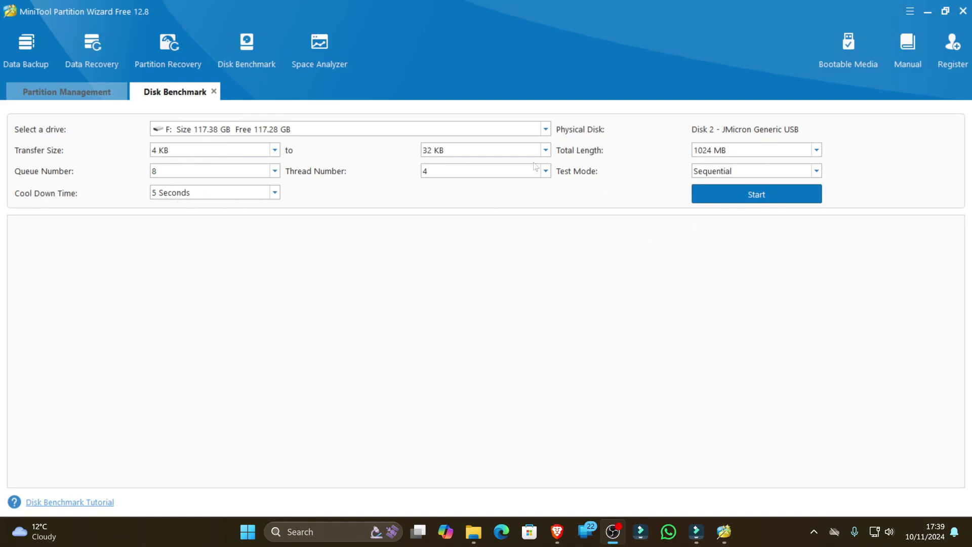
click(762, 196)
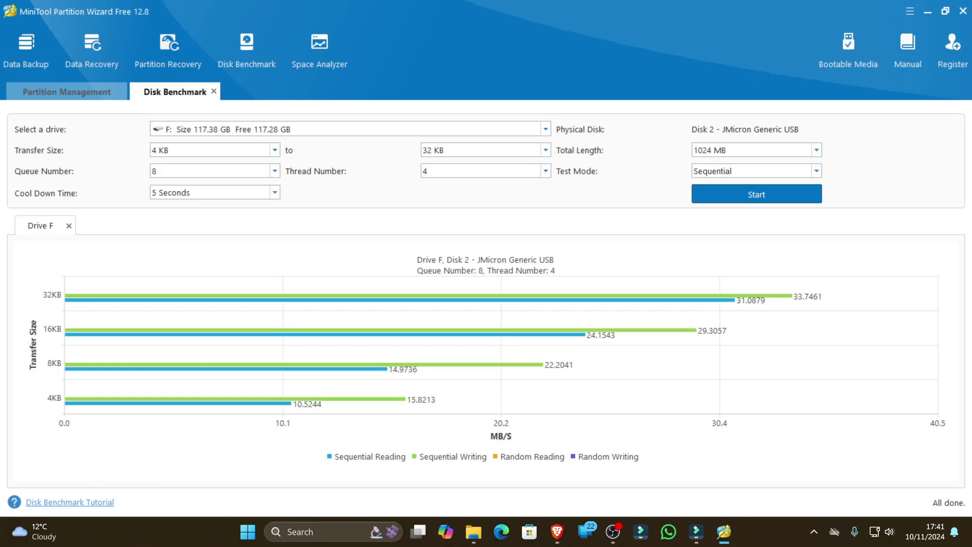
- Close the benchmark, scan drive C: in Space Analyzer and sort folders by size, largest first
click(213, 92)
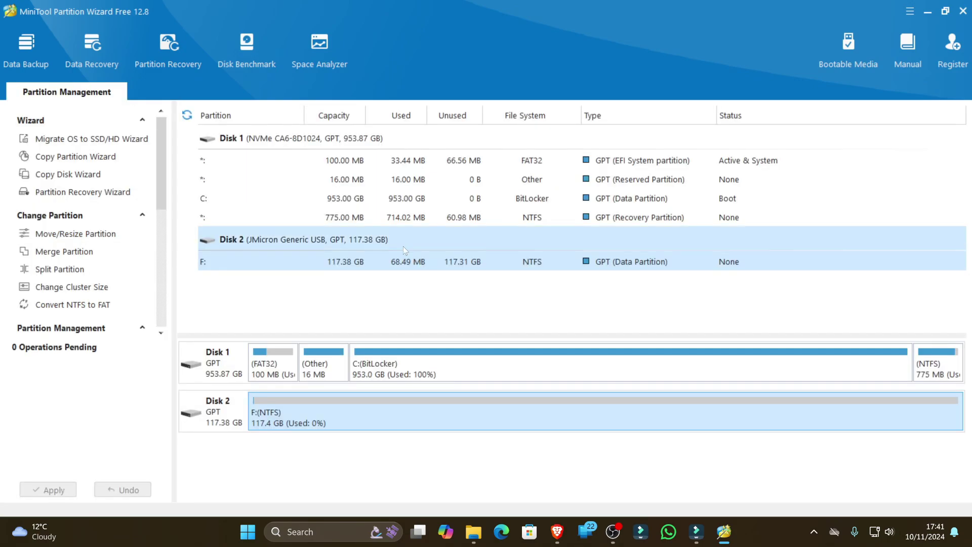
click(321, 56)
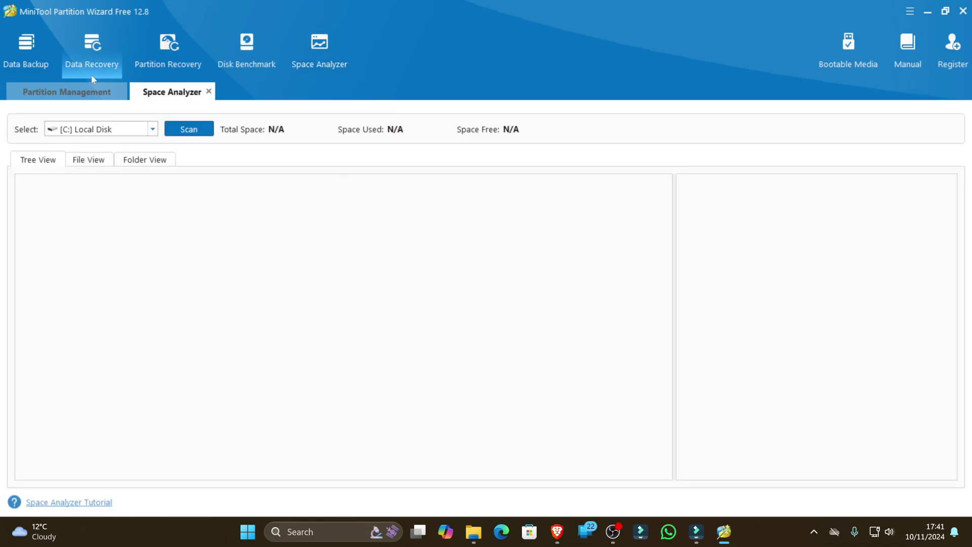
click(189, 124)
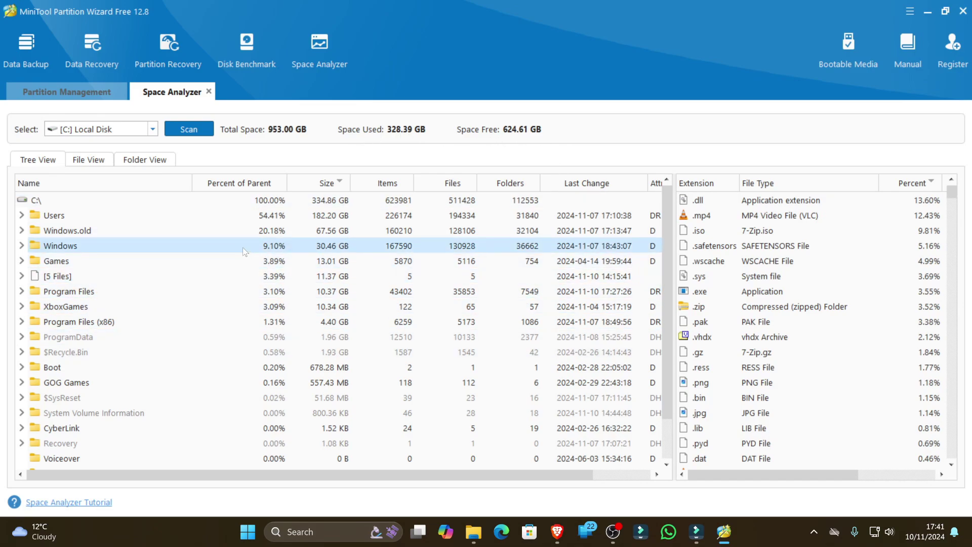
click(326, 185)
click(324, 188)
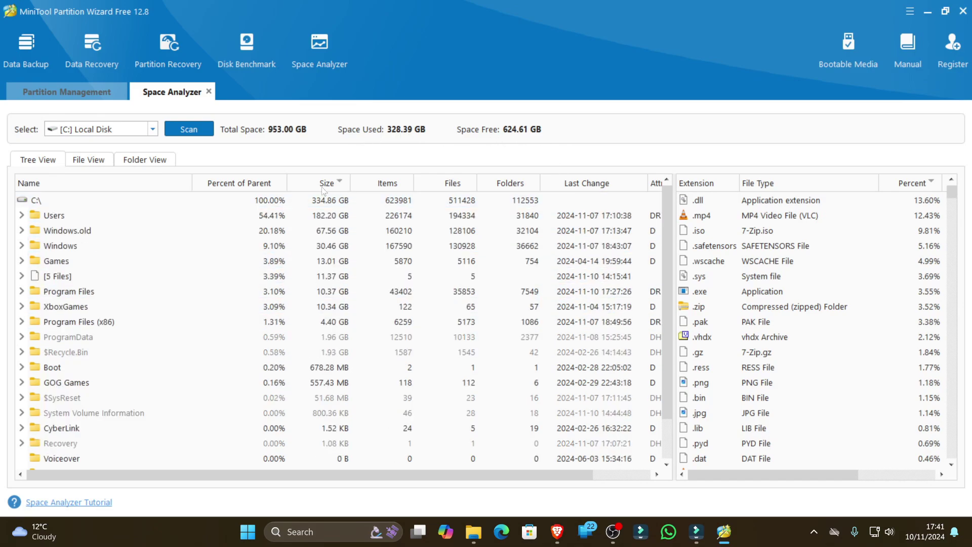
- Drill down through Users and the profile folder into Downloads, then close the analyzer
double_click(326, 218)
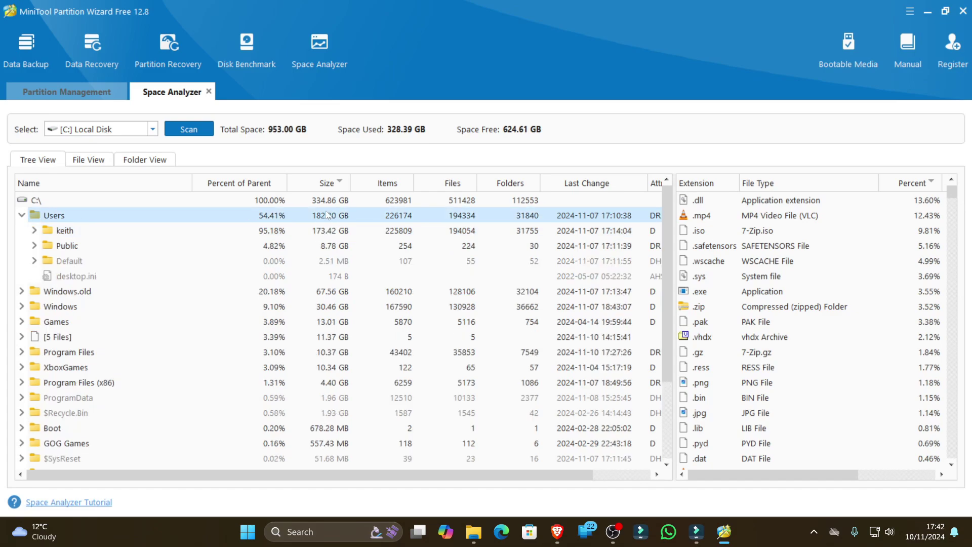
double_click(141, 232)
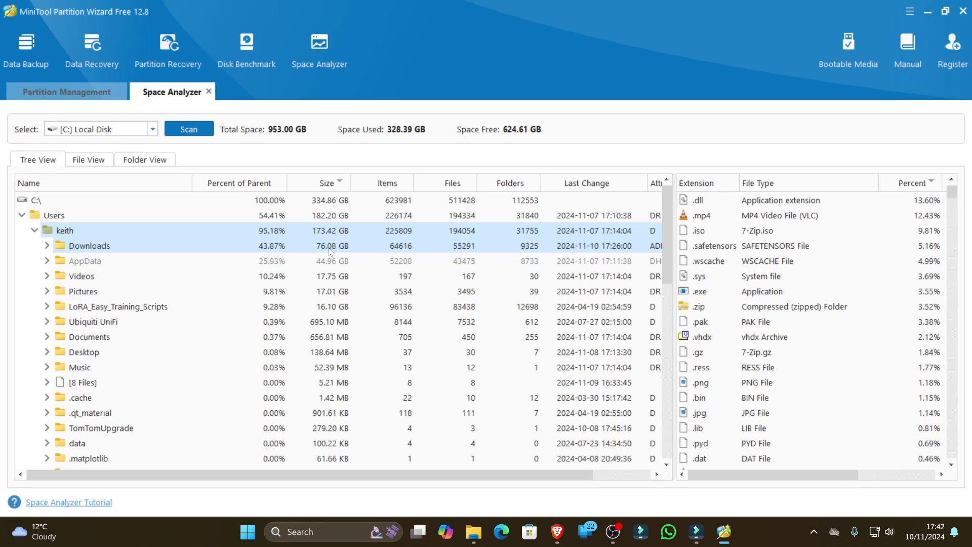
double_click(106, 242)
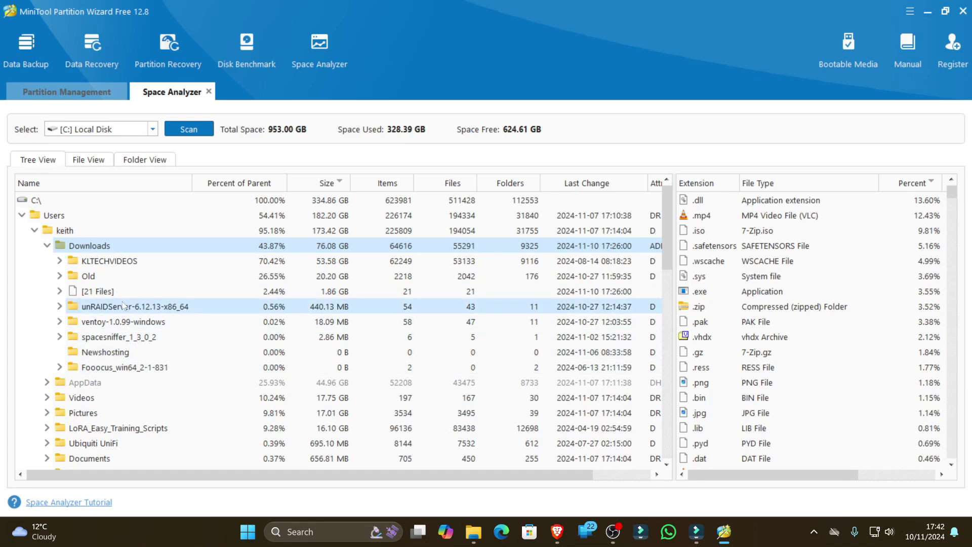
click(208, 91)
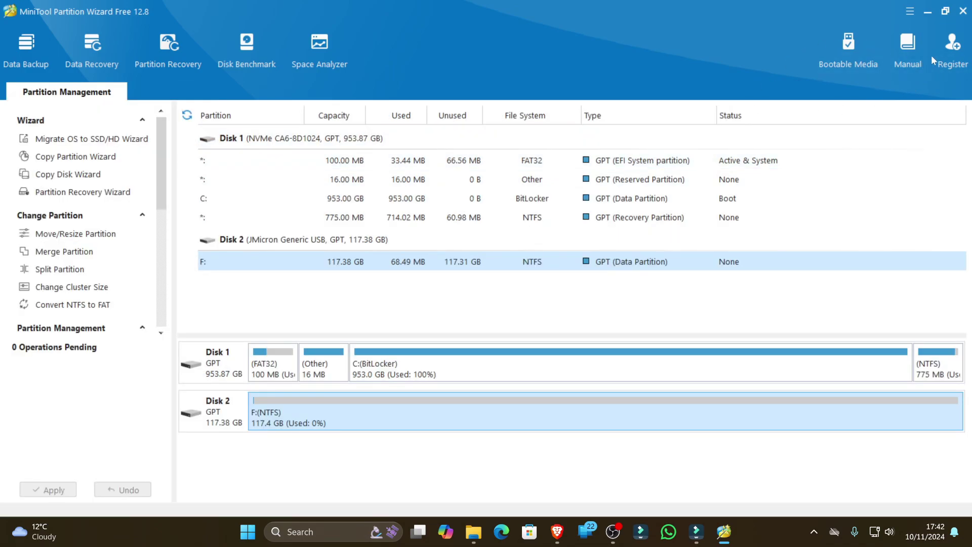
- Paste the license code into the License Code field and register the program as Pro Ultimate
click(951, 50)
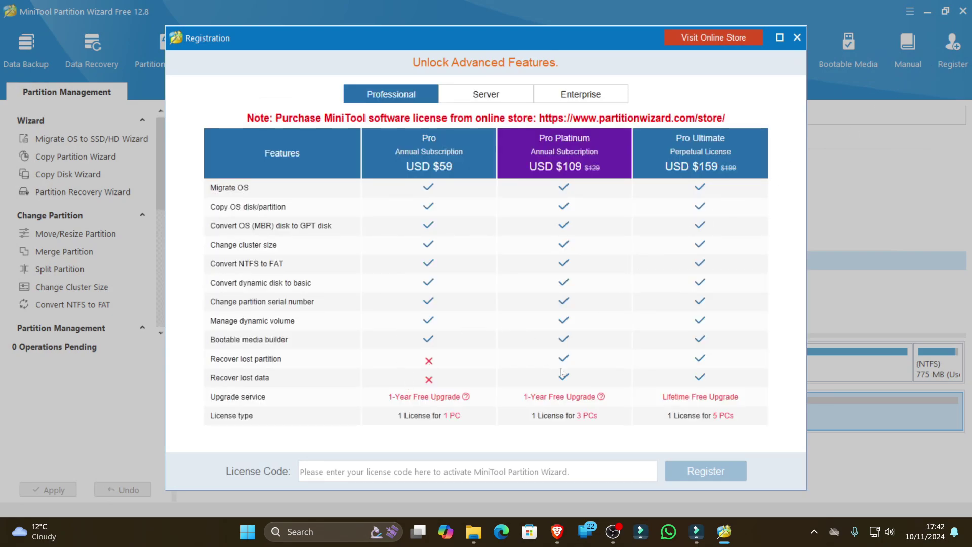
click(417, 478)
mouse_move(470, 539)
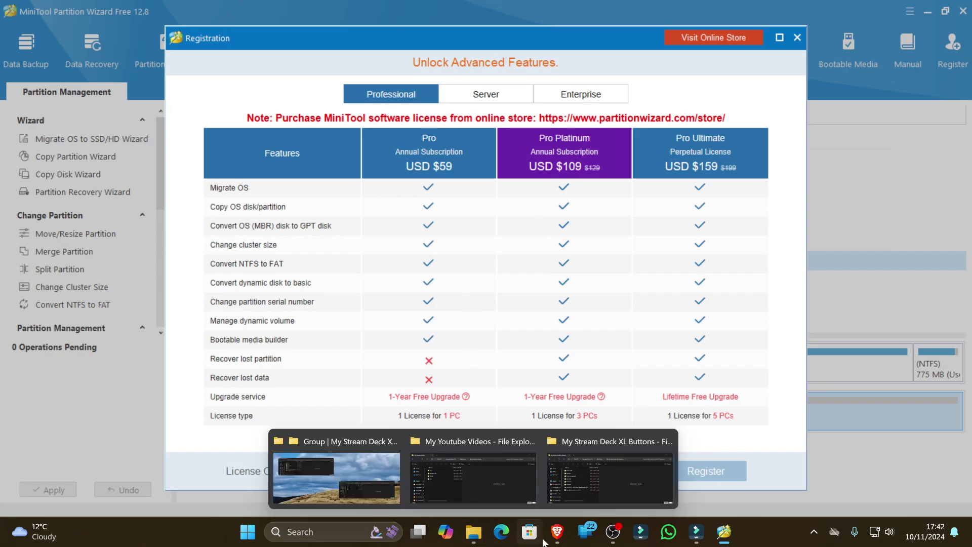
mouse_move(557, 534)
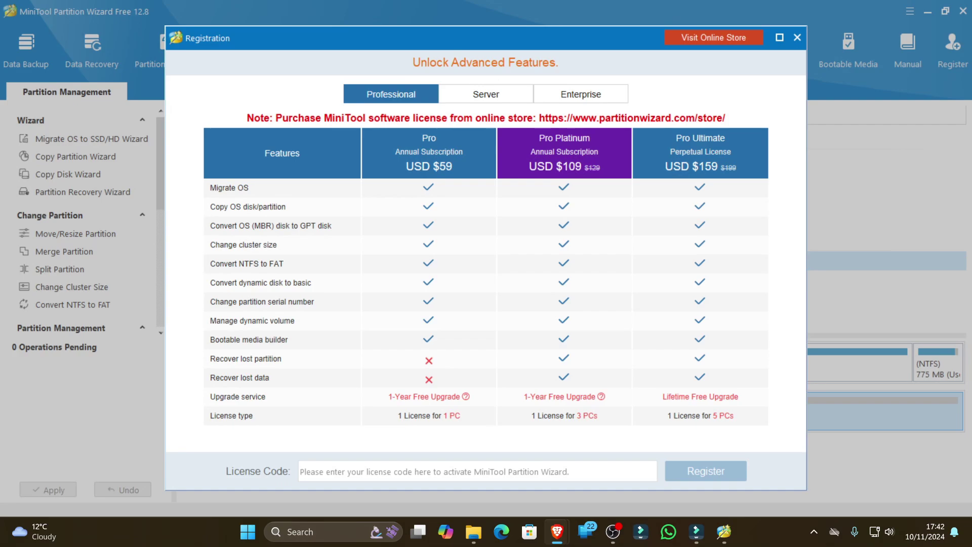
key(ctrl+v)
click(759, 470)
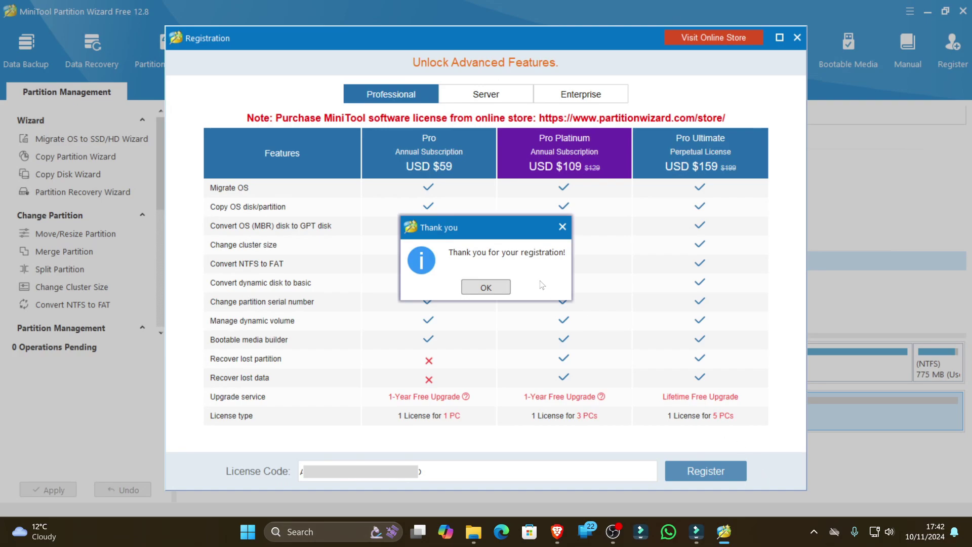
click(487, 286)
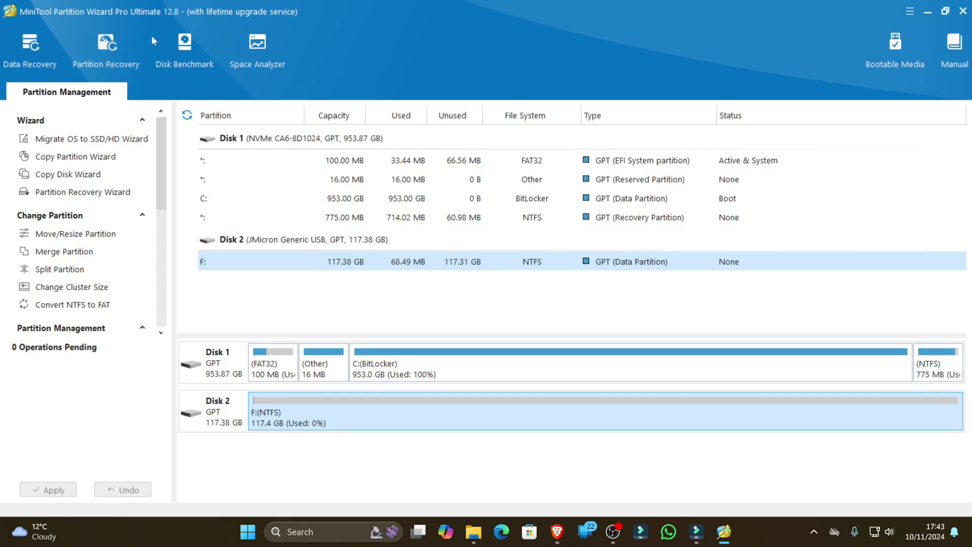
click(67, 140)
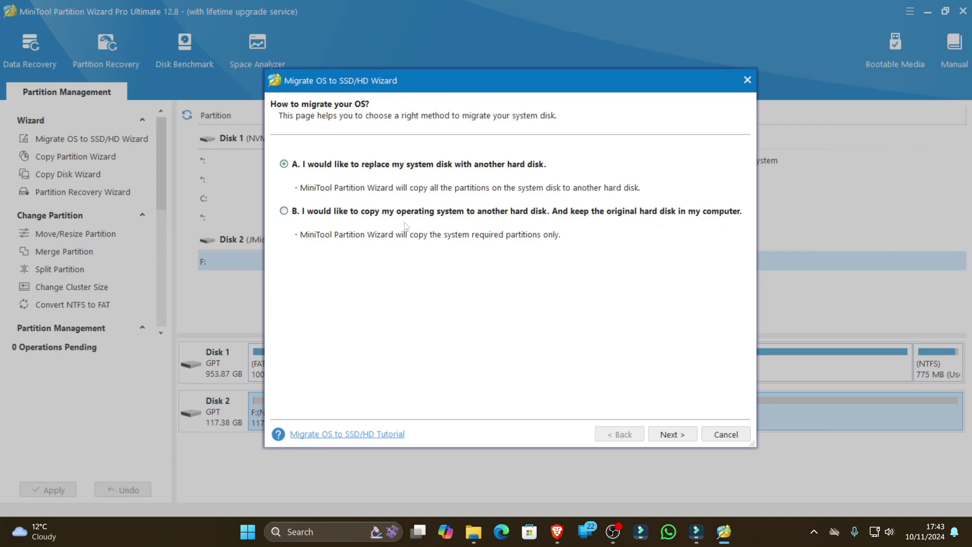
click(748, 80)
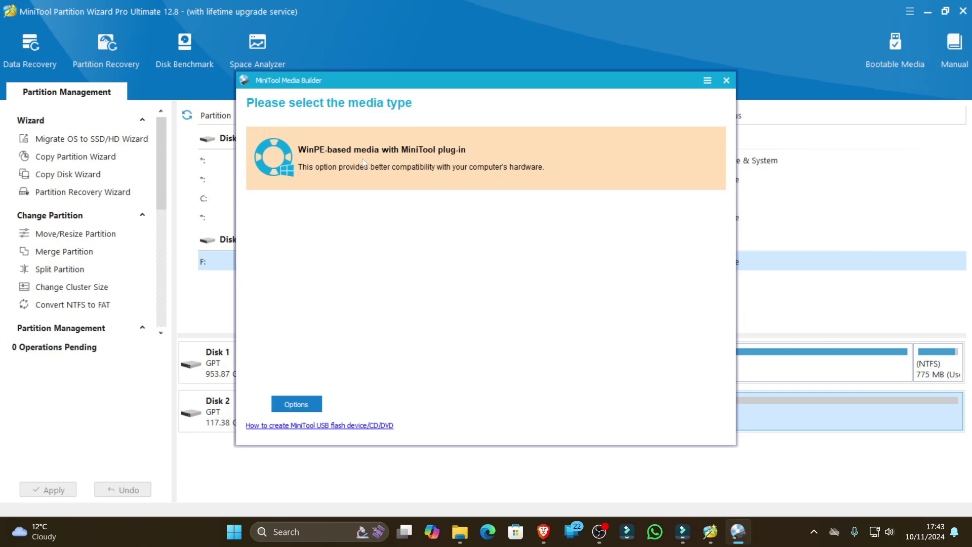
key(Escape)
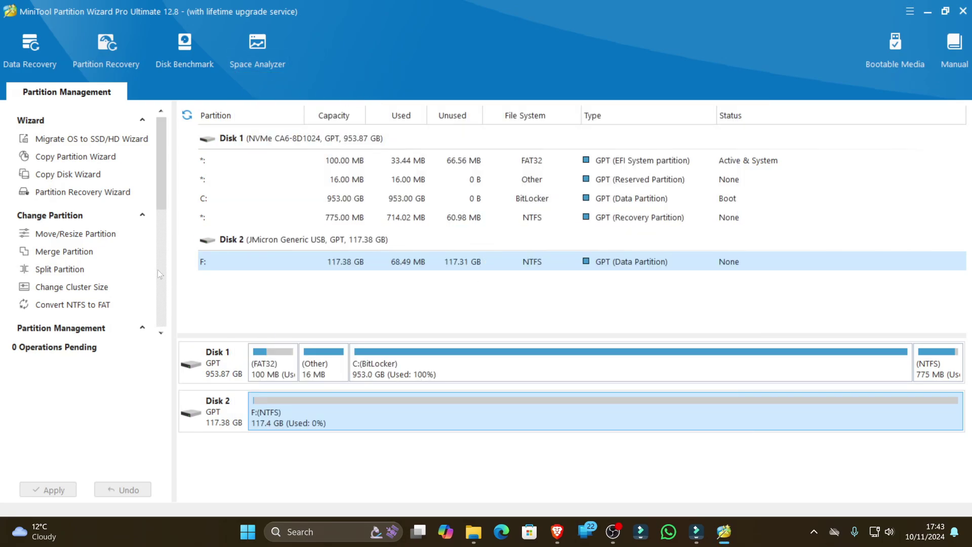
scroll(106, 253, down, 3)
scroll(106, 253, down, 3)
scroll(92, 253, up, 5)
scroll(83, 258, down, 6)
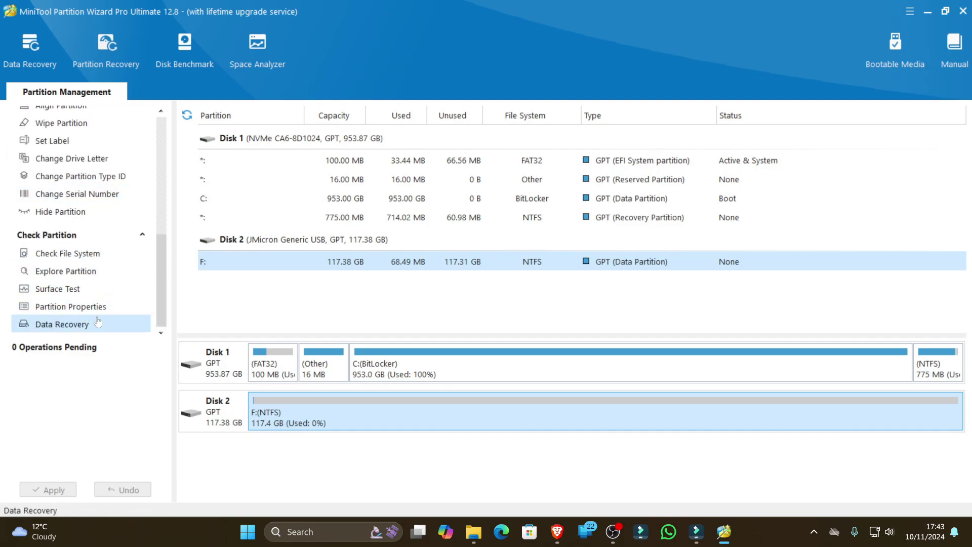
scroll(98, 321, up, 9)
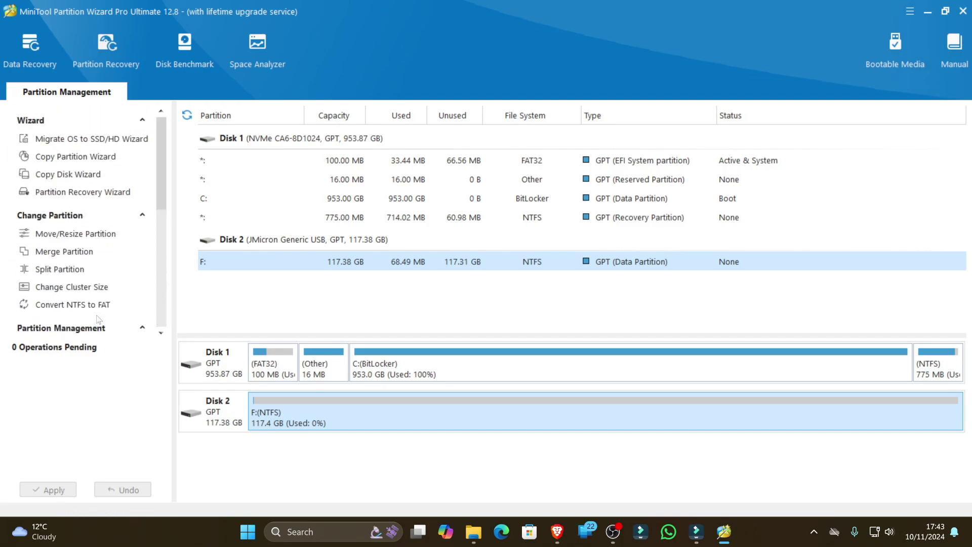